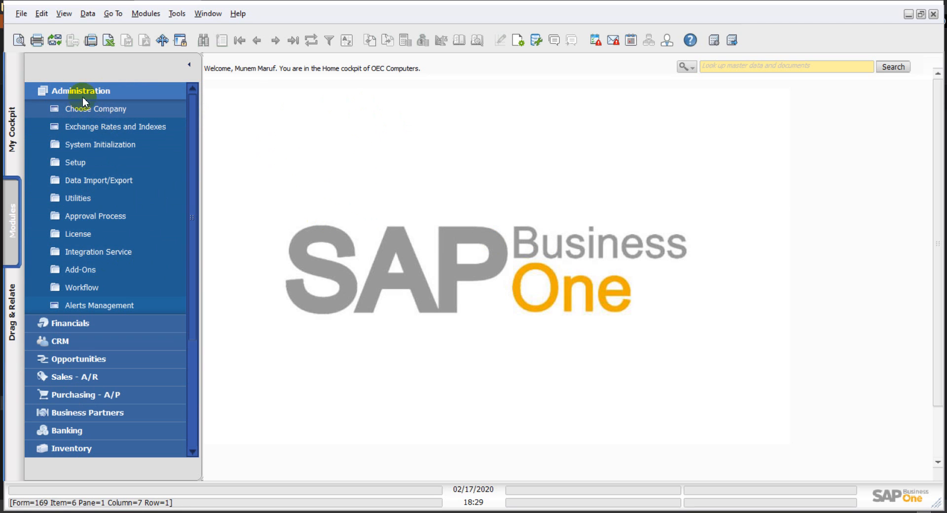
# Step: View the available and company-assigned add-ons in Add-On Administration, and close that window
pyautogui.click(113, 269)
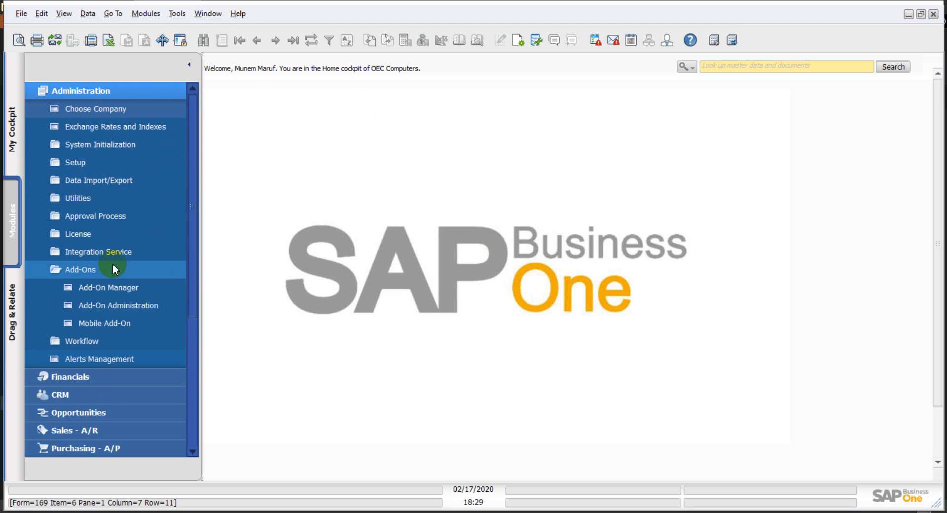
pyautogui.click(118, 306)
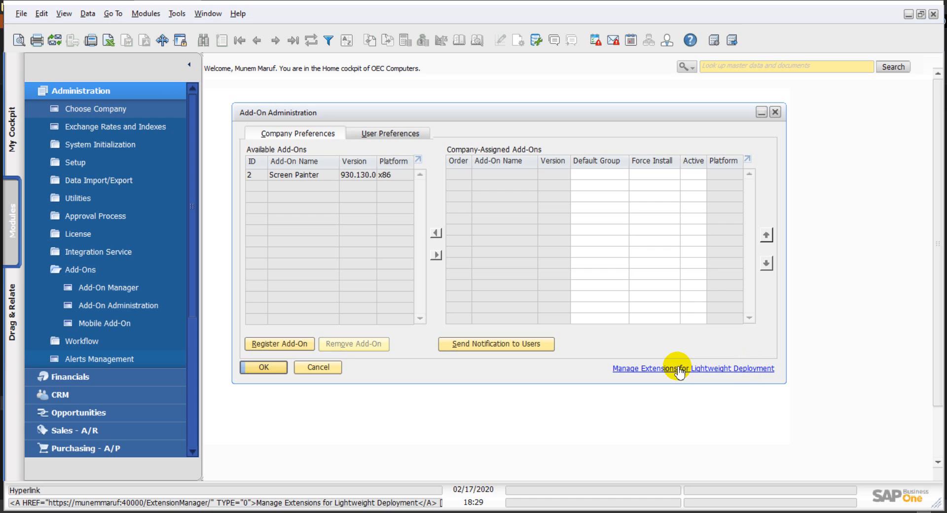
pyautogui.click(775, 112)
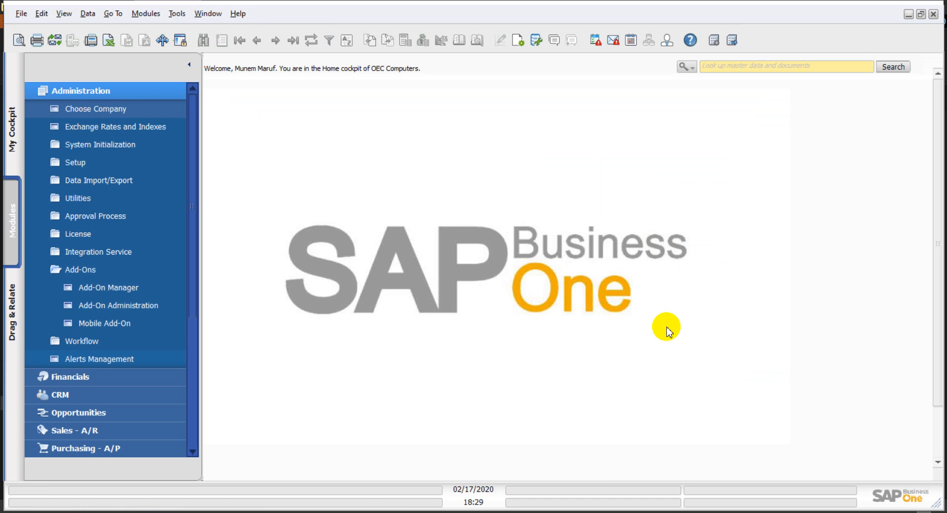
pyautogui.click(101, 88)
# Step: Switch to the AddOnRegTest project in Visual Studio and check its build configuration options
pyautogui.click(273, 512)
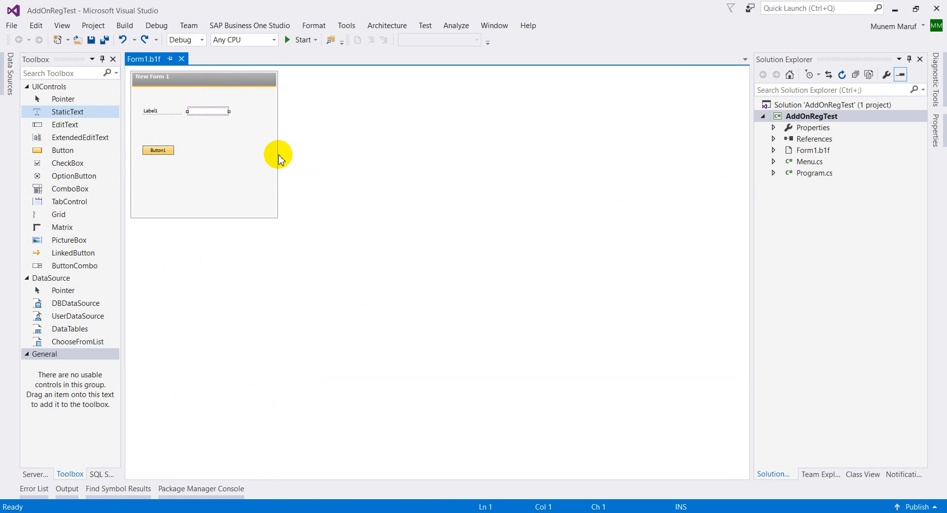
pyautogui.click(206, 42)
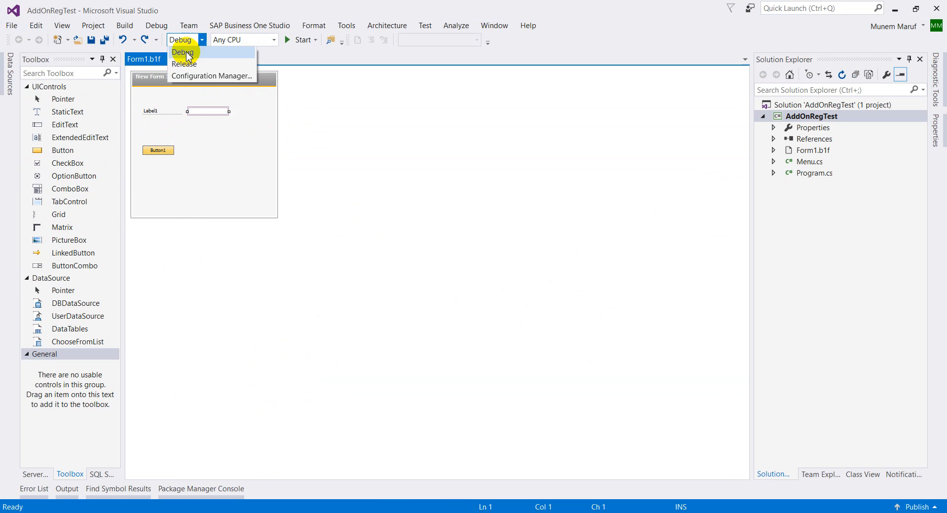
pyautogui.click(398, 137)
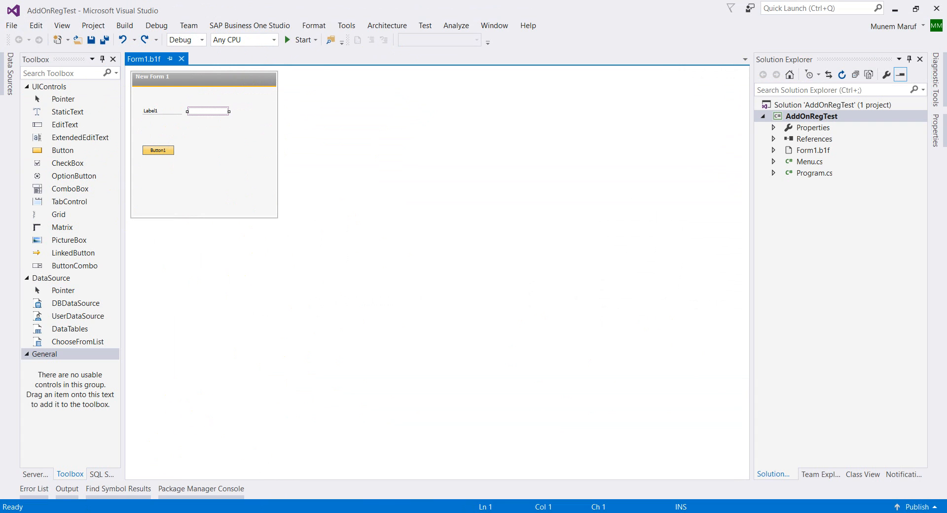
# Step: Switch to File Explorer and open Program Files (x86)\SAP\SAP Business One SDK on drive C:
pyautogui.click(125, 512)
pyautogui.click(193, 96)
pyautogui.click(134, 96)
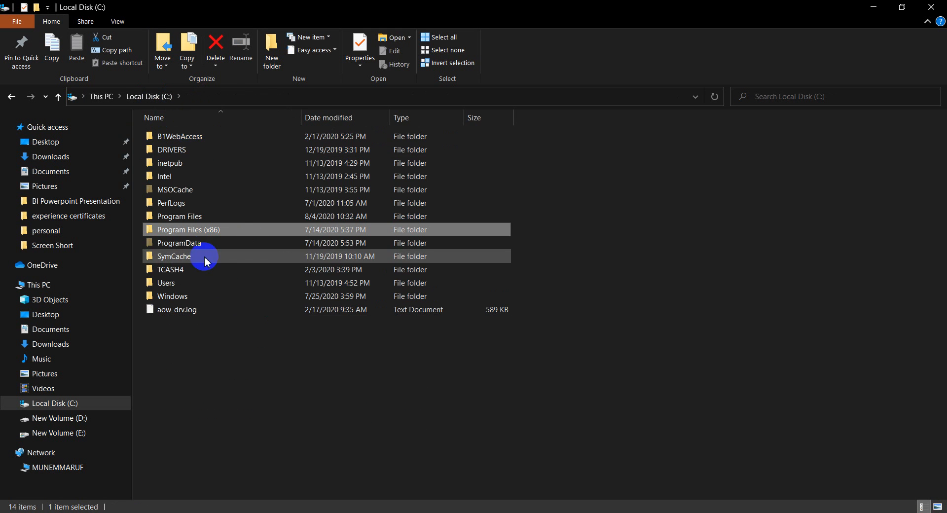
pyautogui.doubleClick(192, 232)
pyautogui.scroll(-12, 227, 305)
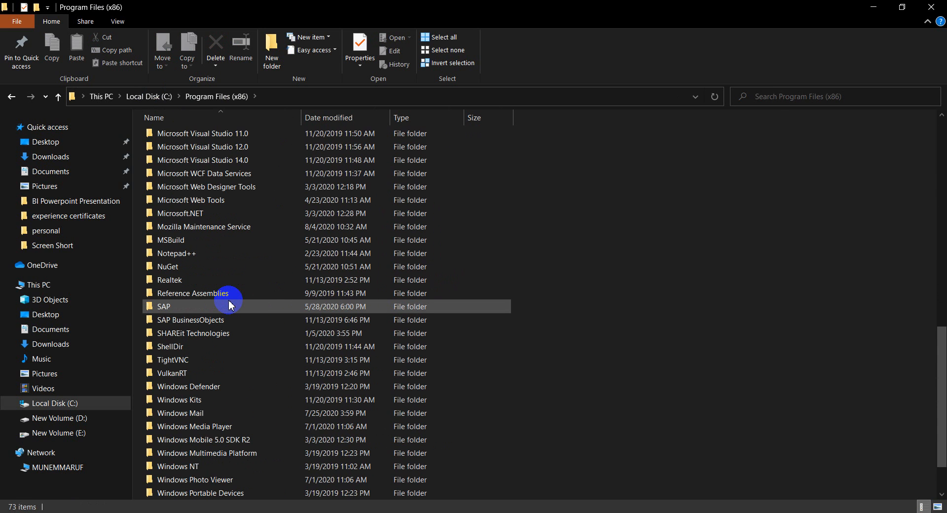
pyautogui.doubleClick(230, 304)
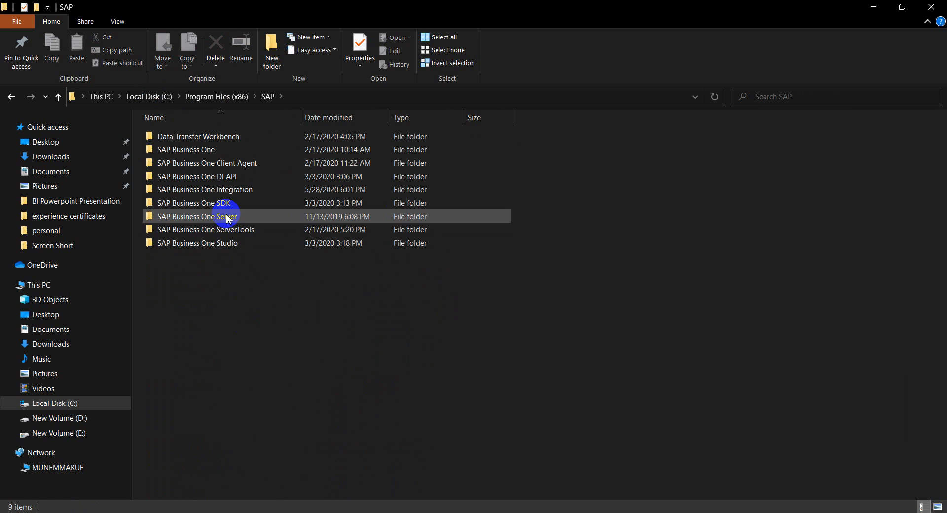
pyautogui.doubleClick(223, 206)
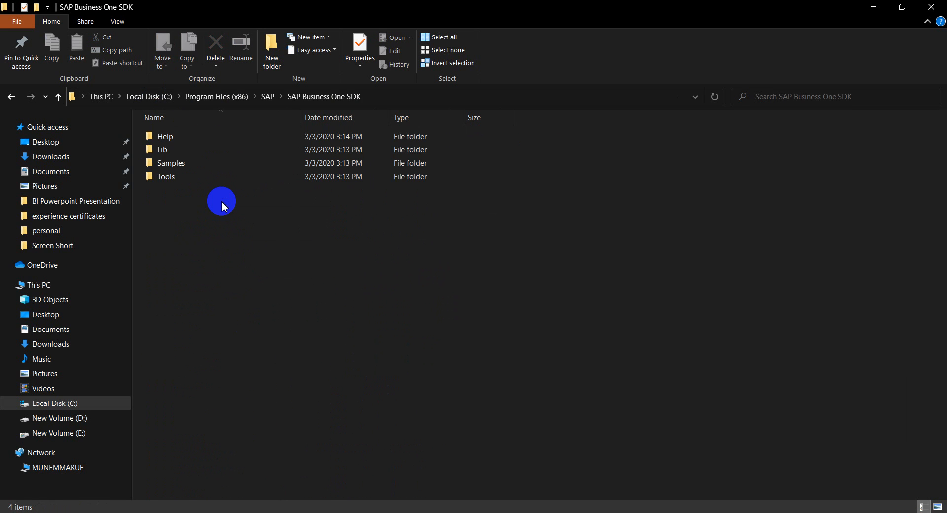
# Step: Run ExtensionPackage.exe from the SDK's Tools\ExtensionPackage folder and move its window so the whole form is visible
pyautogui.doubleClick(192, 182)
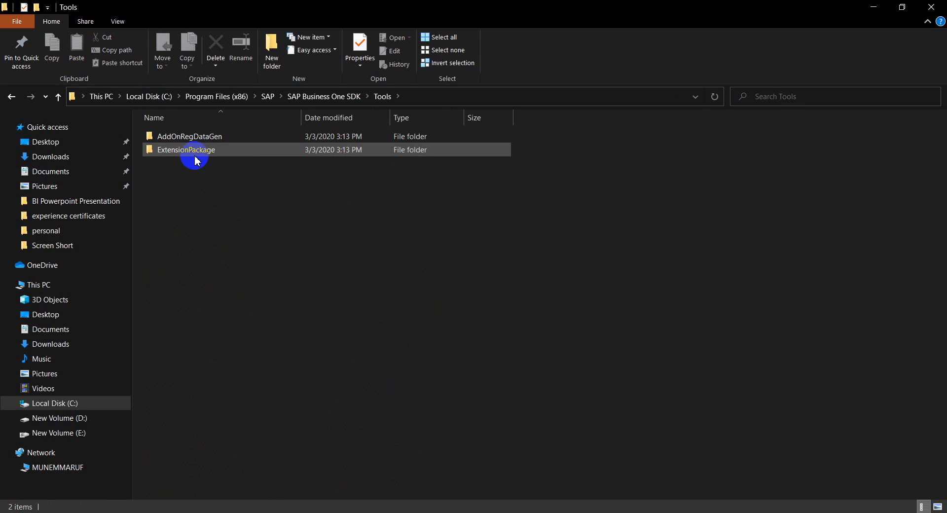
pyautogui.click(196, 159)
pyautogui.doubleClick(199, 150)
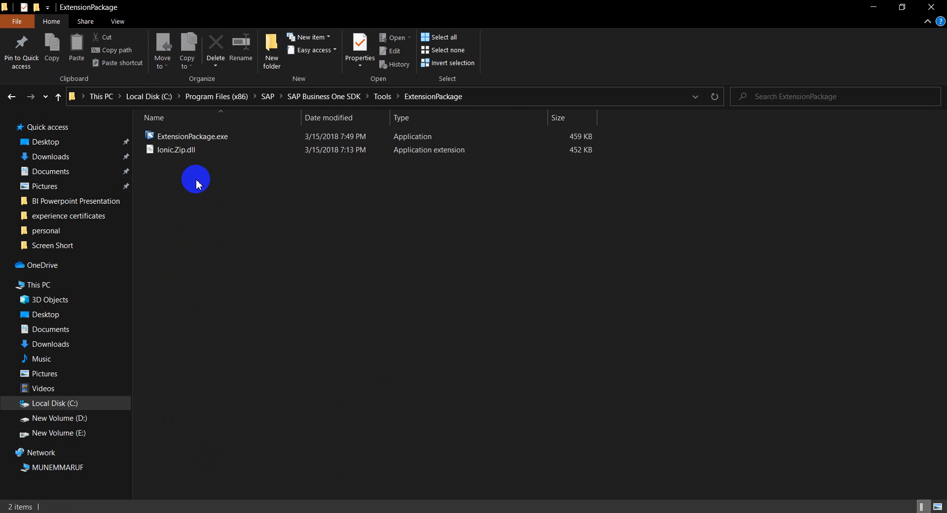
pyautogui.doubleClick(213, 143)
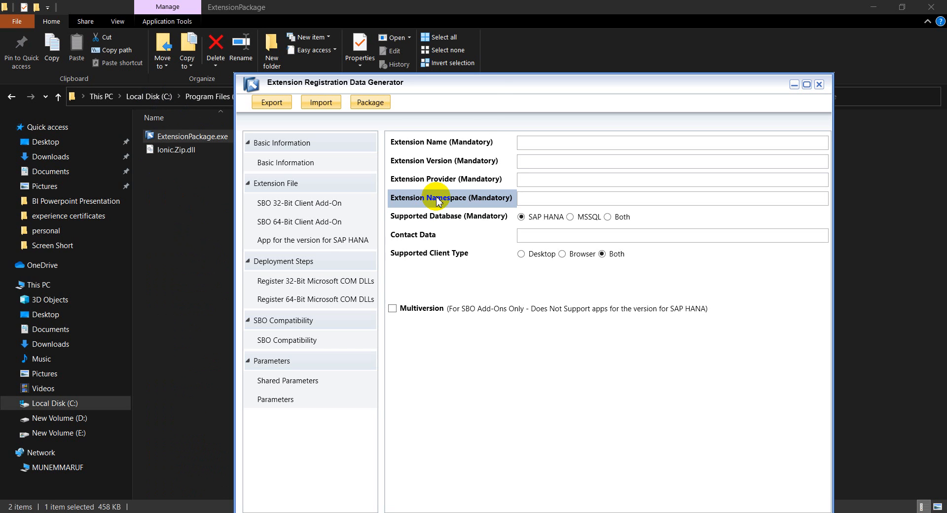
pyautogui.moveTo(490, 85); pyautogui.dragTo(429, 31)
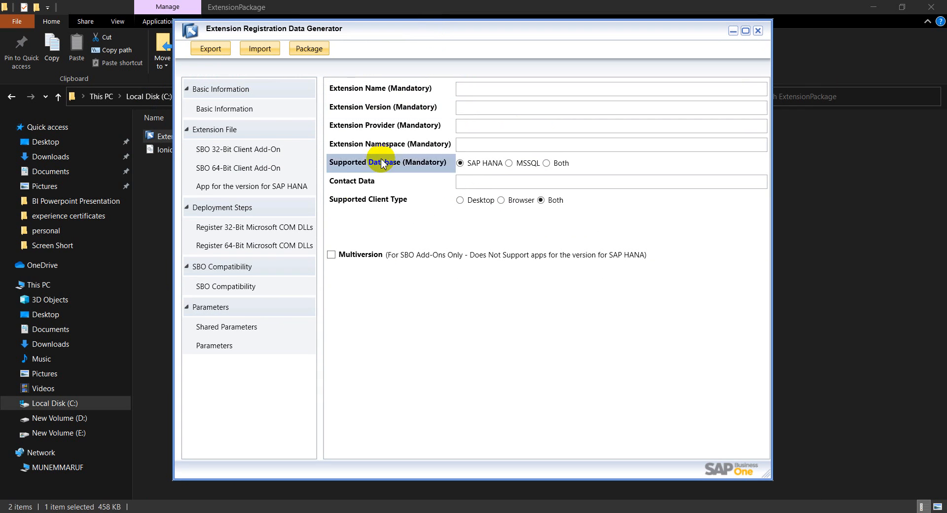
# Step: Show the SBO 32-Bit Client Add-On extension file settings and reposition the generator window
pyautogui.click(210, 157)
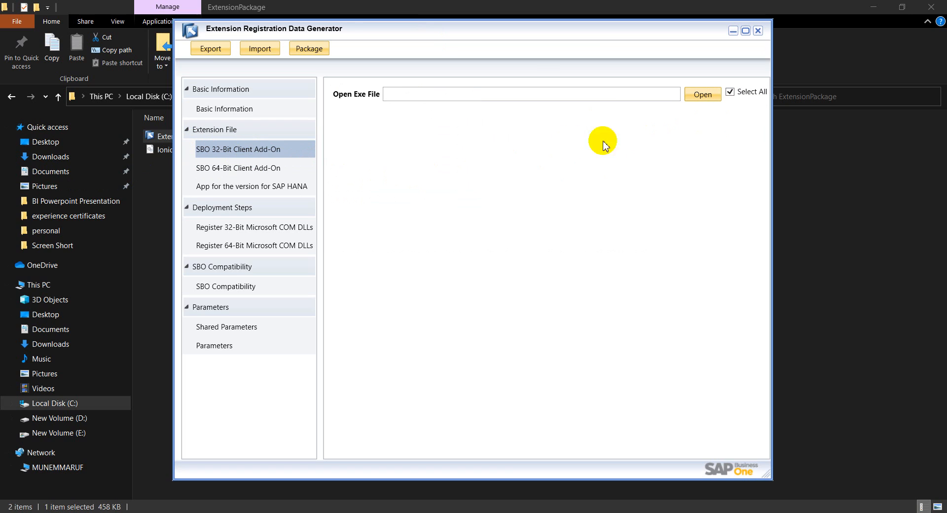
pyautogui.moveTo(547, 36); pyautogui.dragTo(540, 49)
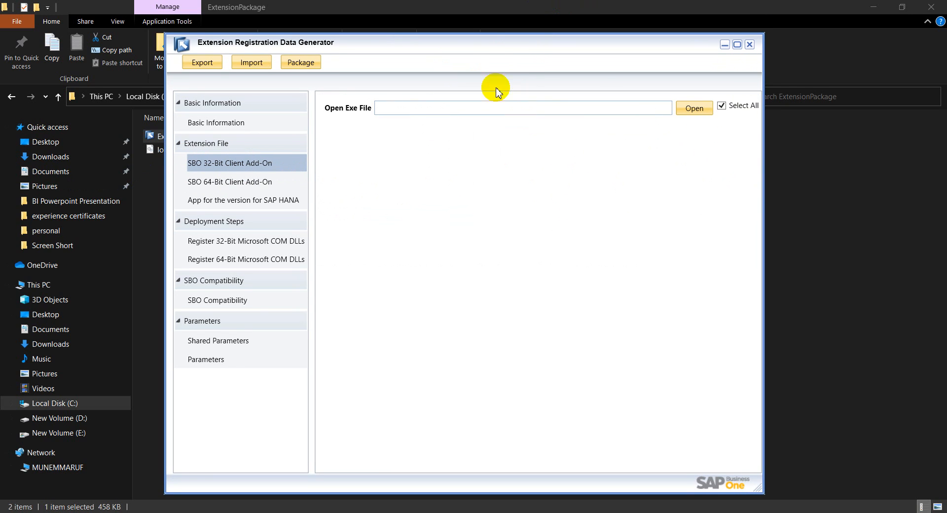
pyautogui.moveTo(479, 51); pyautogui.dragTo(481, 39)
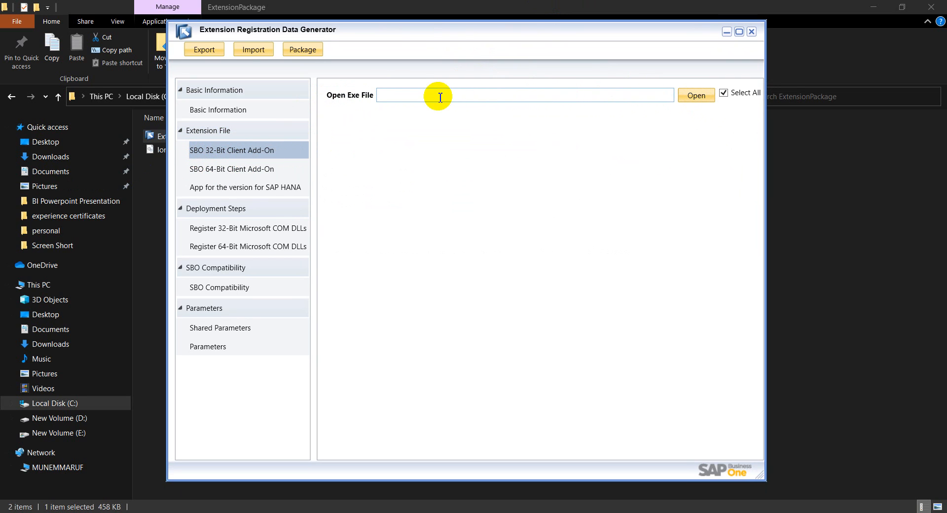
# Step: Start choosing the add-on's exe file and browse to the Personal Projects folder on drive E:
pyautogui.click(696, 95)
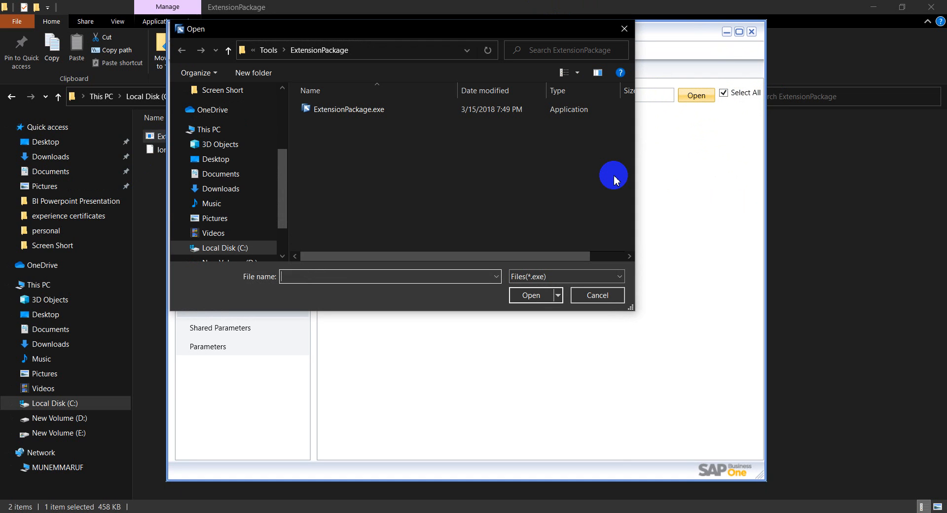
pyautogui.moveTo(279, 198); pyautogui.dragTo(291, 217)
pyautogui.click(257, 223)
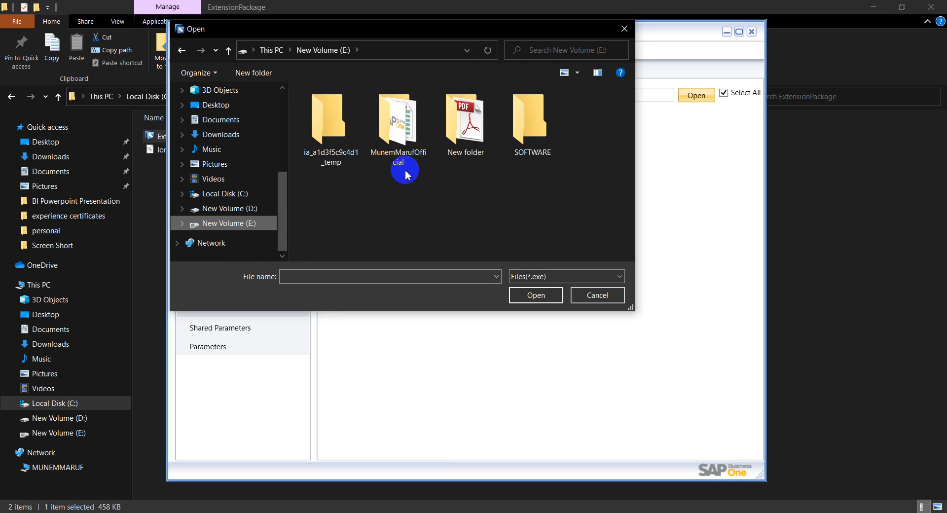
pyautogui.doubleClick(400, 151)
pyautogui.scroll(-6, 413, 186)
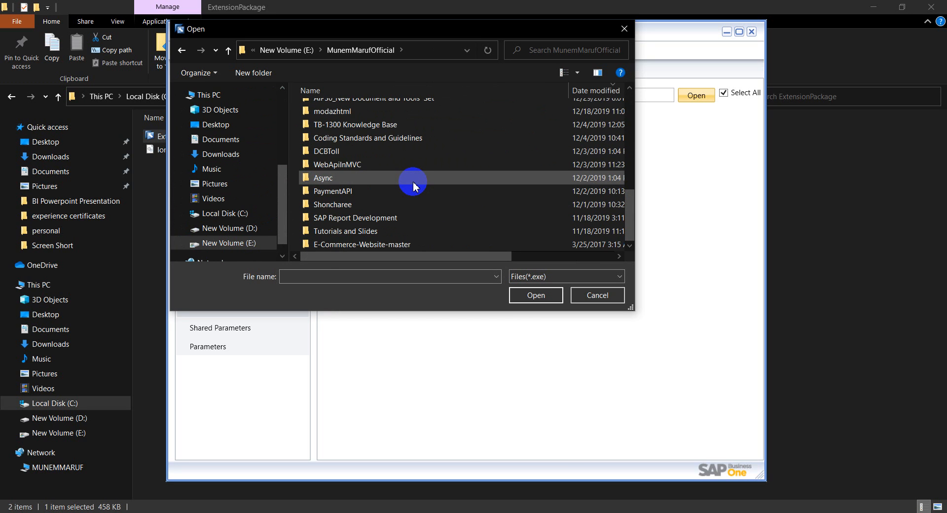
pyautogui.scroll(3, 449, 147)
pyautogui.scroll(-3, 449, 147)
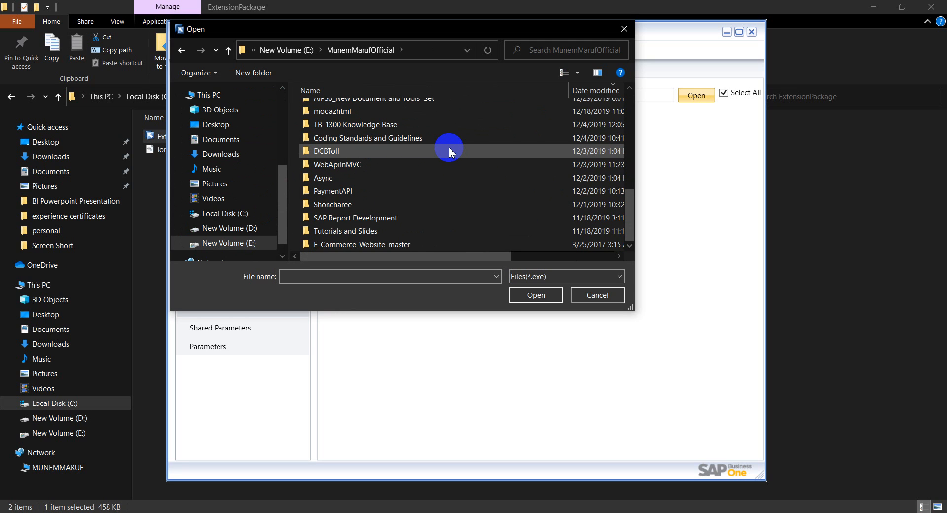
pyautogui.scroll(6, 449, 151)
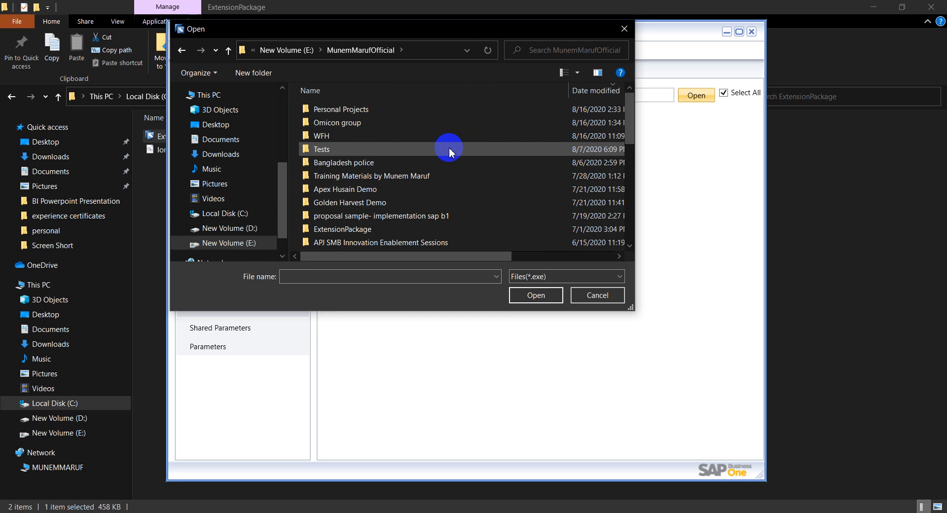
pyautogui.doubleClick(397, 110)
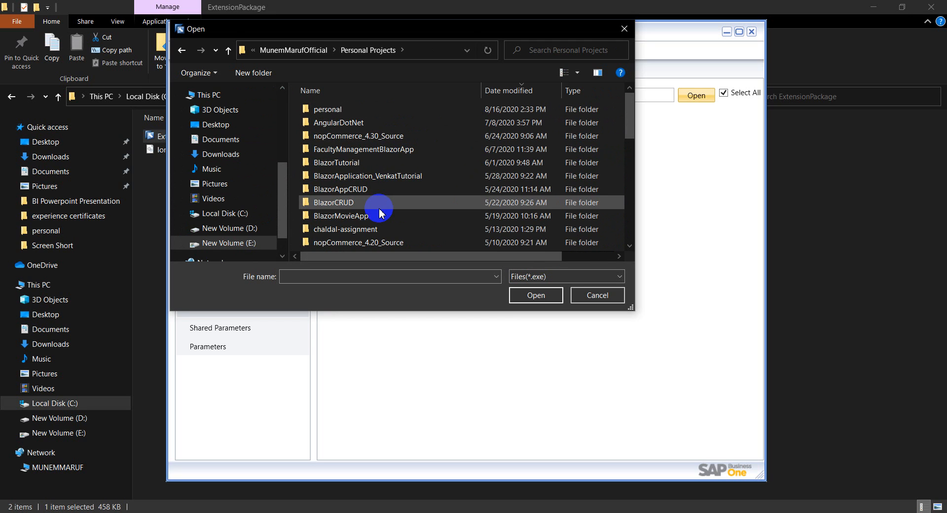
pyautogui.scroll(-5, 378, 208)
pyautogui.scroll(5, 379, 208)
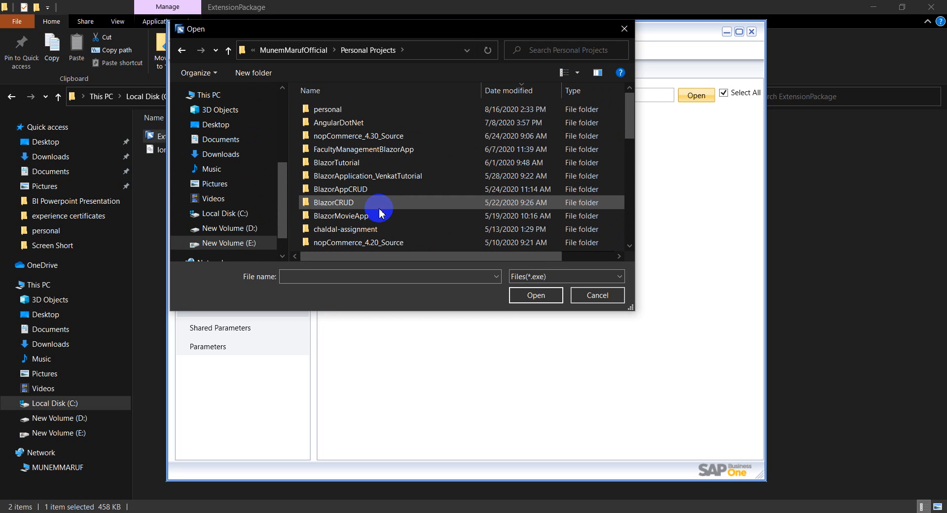
pyautogui.doubleClick(356, 109)
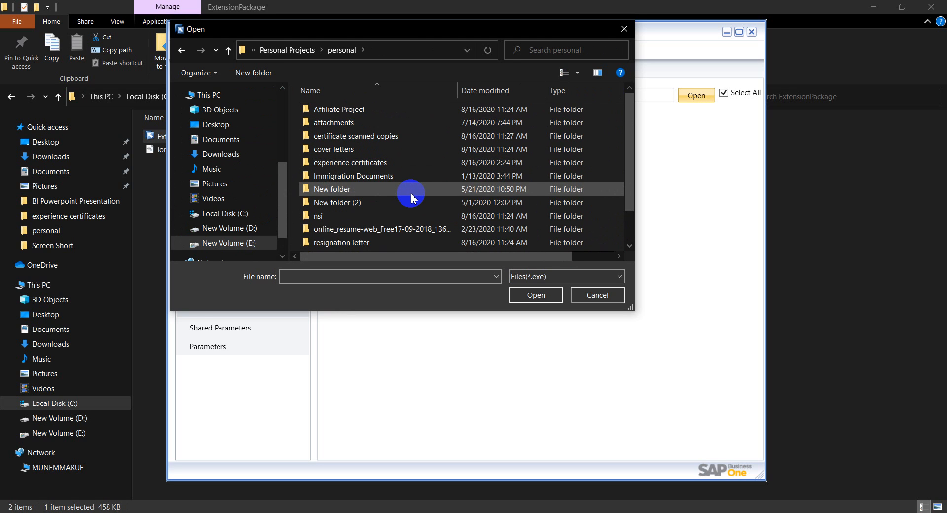
pyautogui.scroll(-1, 410, 193)
pyautogui.click(228, 49)
# Step: Browse from Personal Projects to the Youtube\AddOnRegTest\AddOnRegTest\bin\Debug folder
pyautogui.scroll(-7, 399, 170)
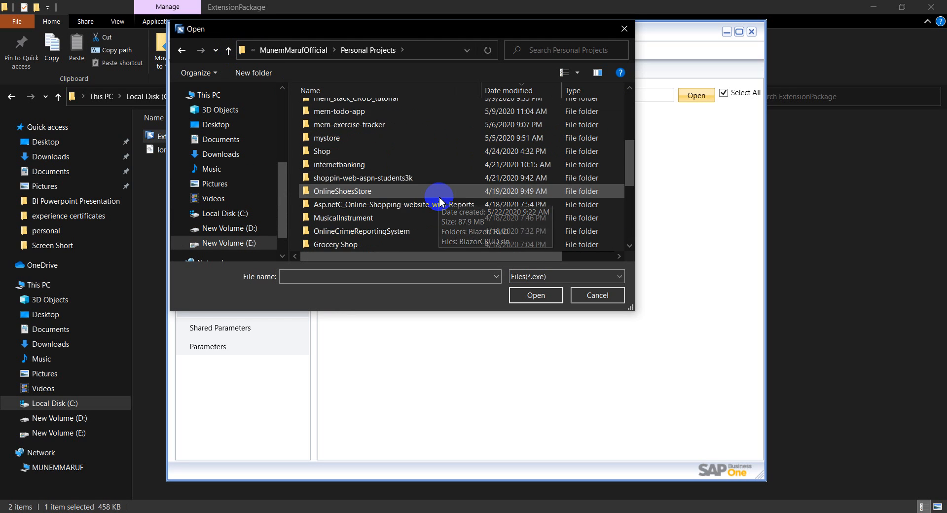
pyautogui.doubleClick(365, 151)
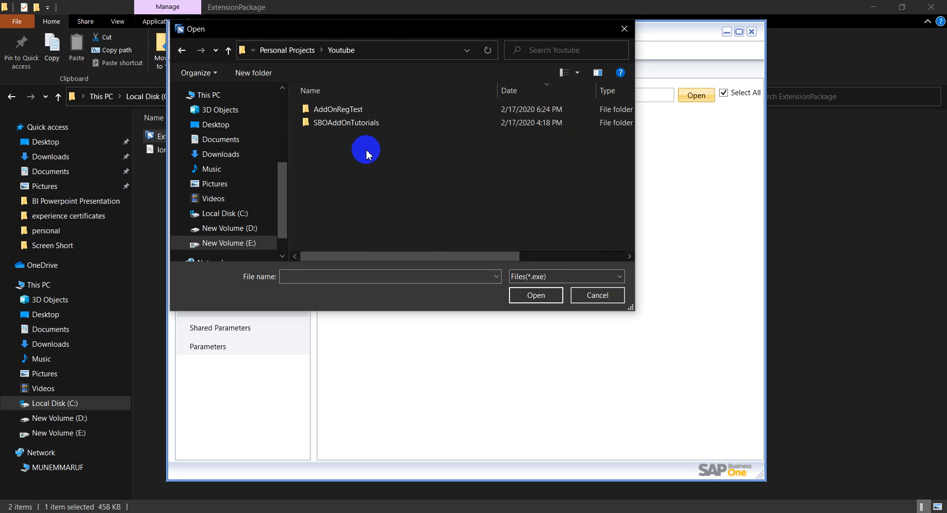
pyautogui.doubleClick(382, 112)
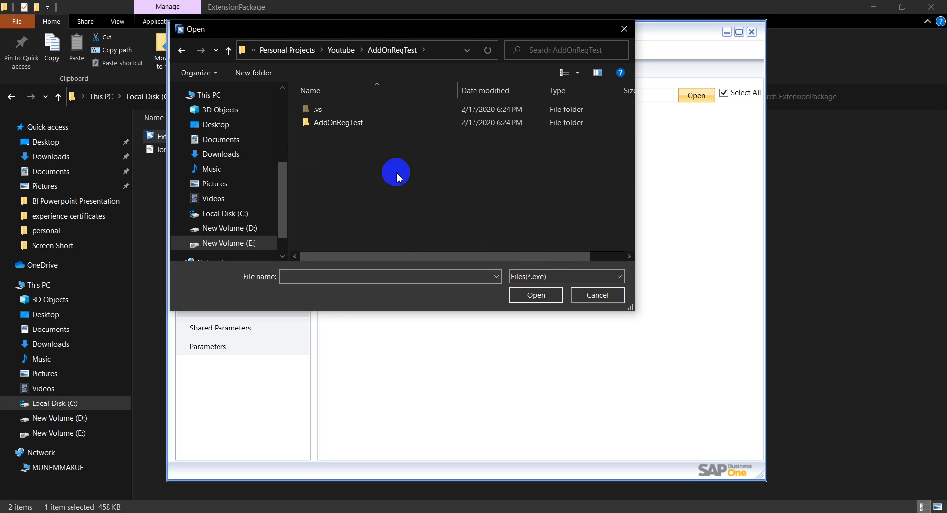
pyautogui.doubleClick(357, 123)
pyautogui.doubleClick(326, 109)
pyautogui.doubleClick(329, 111)
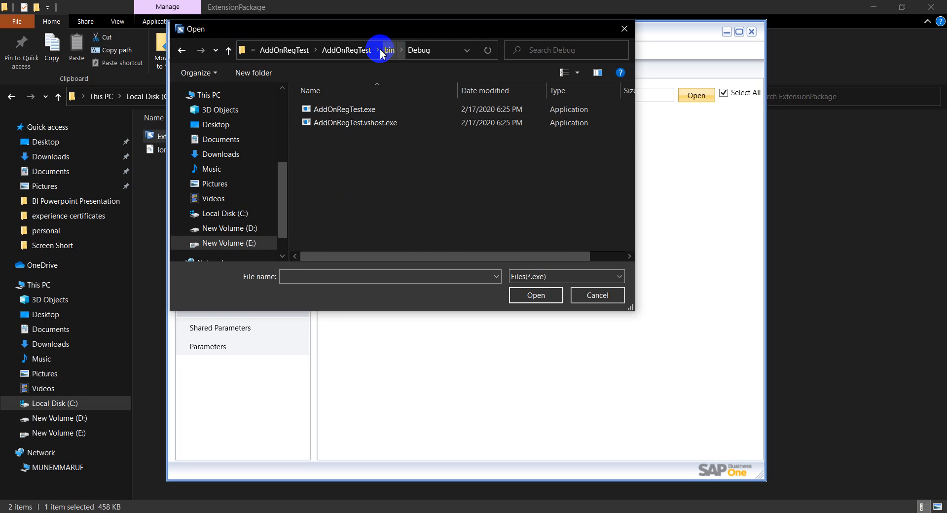
# Step: Go back up to the Youtube folder and reopen AddOnRegTest\AddOnRegTest\bin\Debug
pyautogui.click(228, 50)
pyautogui.click(228, 50)
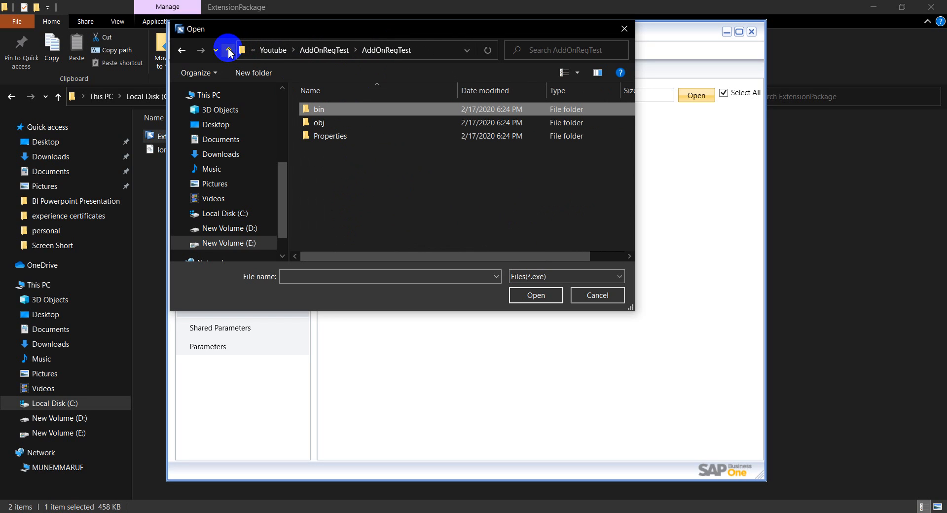
pyautogui.click(229, 50)
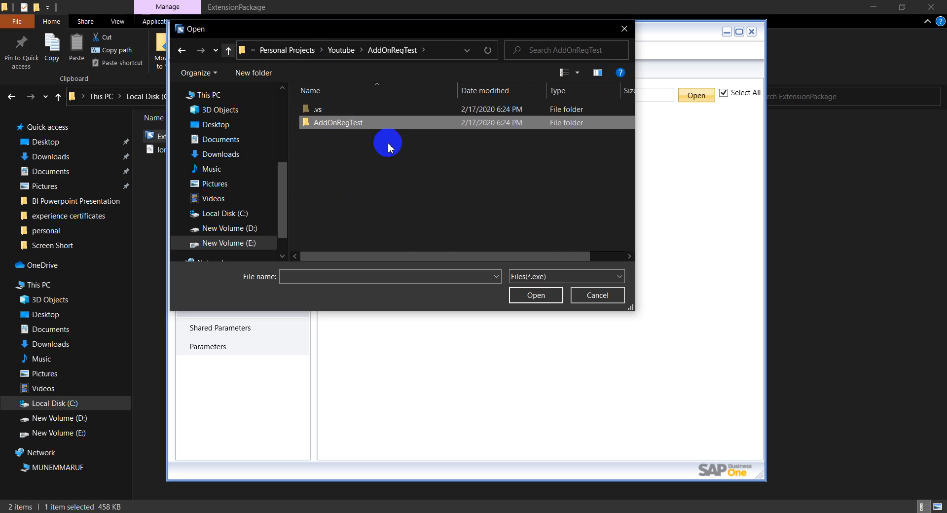
pyautogui.click(229, 50)
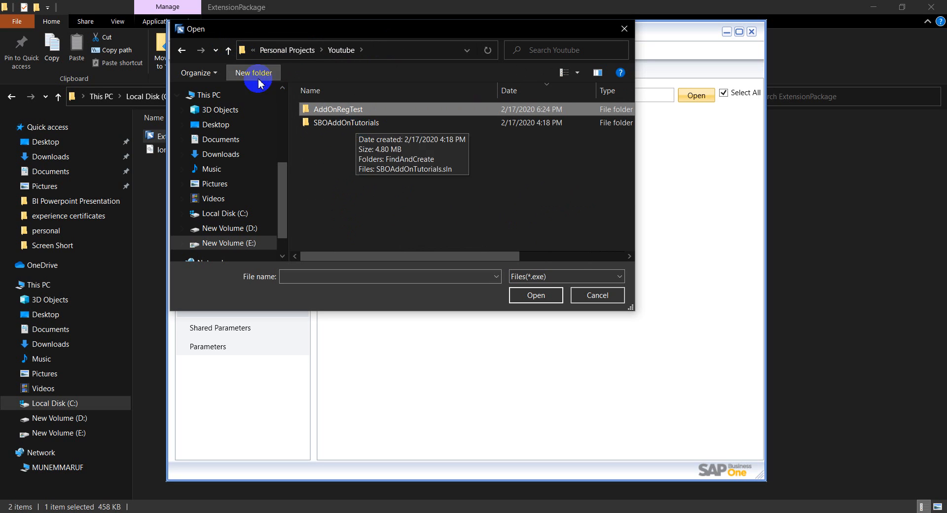
pyautogui.doubleClick(361, 111)
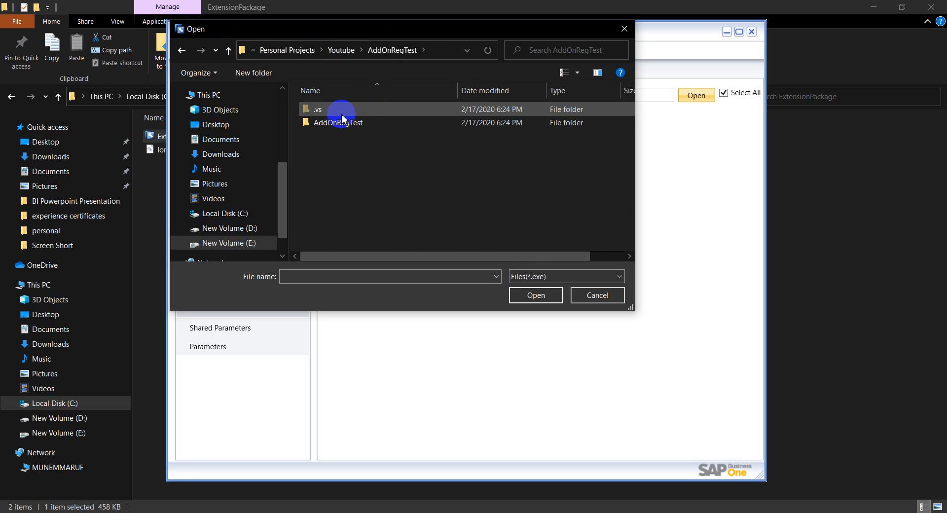
pyautogui.doubleClick(340, 123)
pyautogui.click(336, 110)
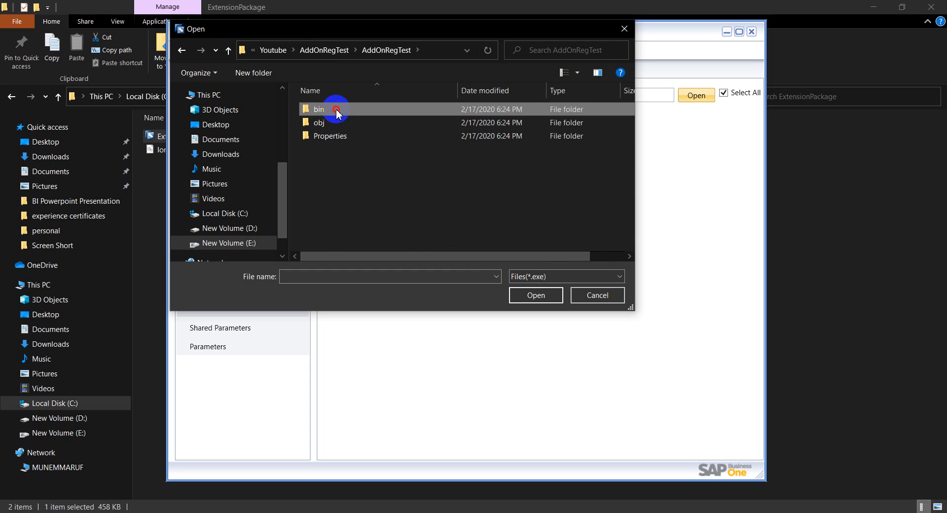
pyautogui.doubleClick(335, 109)
pyautogui.doubleClick(347, 113)
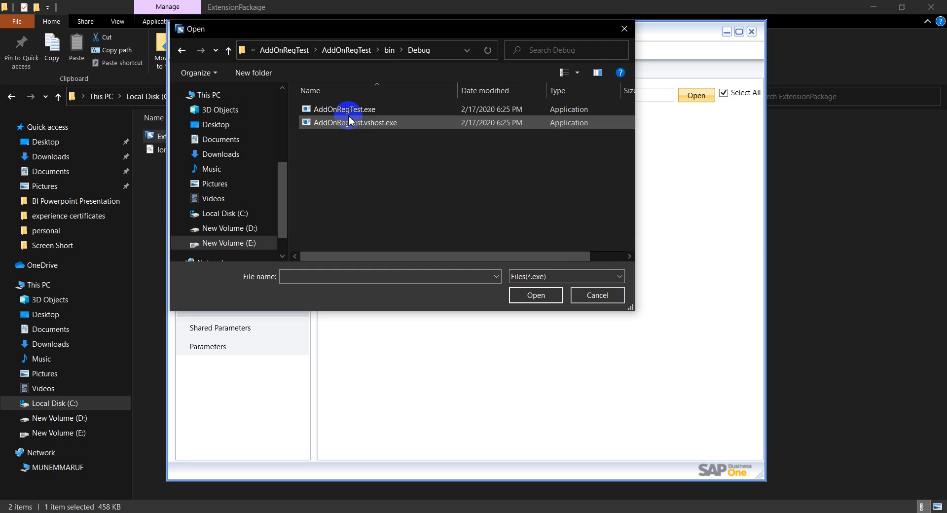
# Step: Load AddOnRegTest.exe from the Debug folder as the 32-bit client add-on file and show the basic information settings
pyautogui.doubleClick(367, 110)
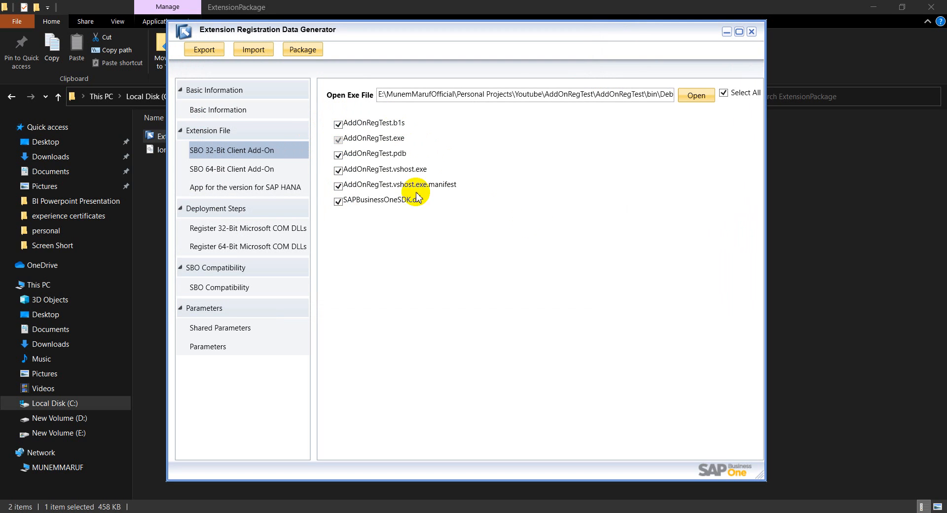
pyautogui.click(245, 117)
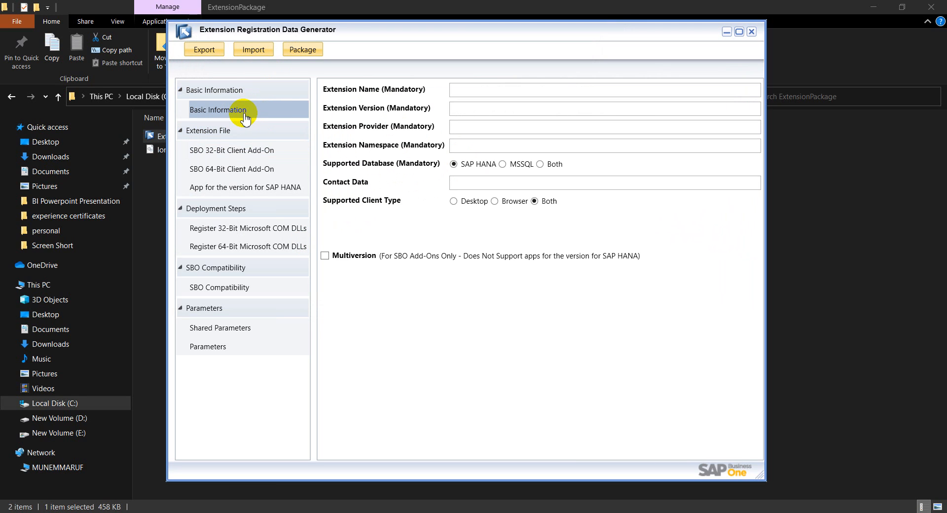
# Step: Enter the extension name AddOnRegTest, the version 1.0.0.0 and the extension provider's name
pyautogui.click(473, 91)
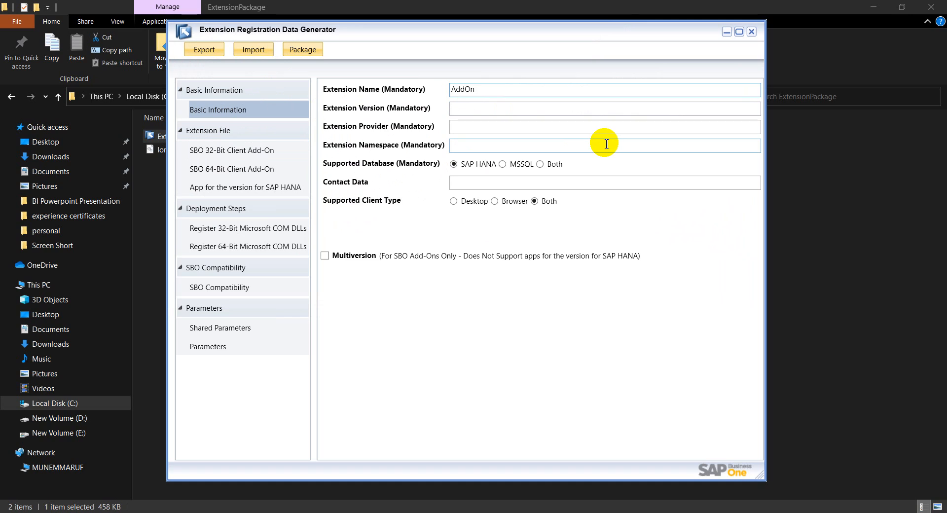
pyautogui.press('Tab')
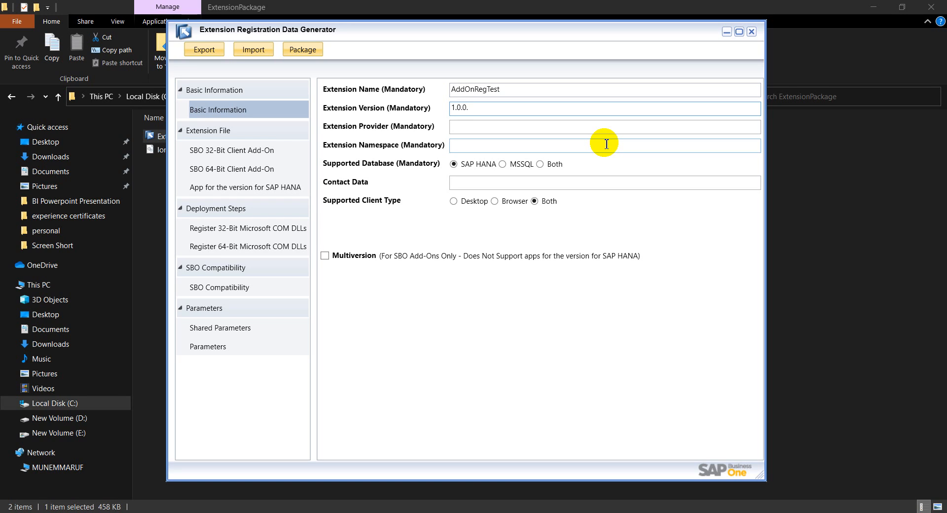
pyautogui.press('Tab')
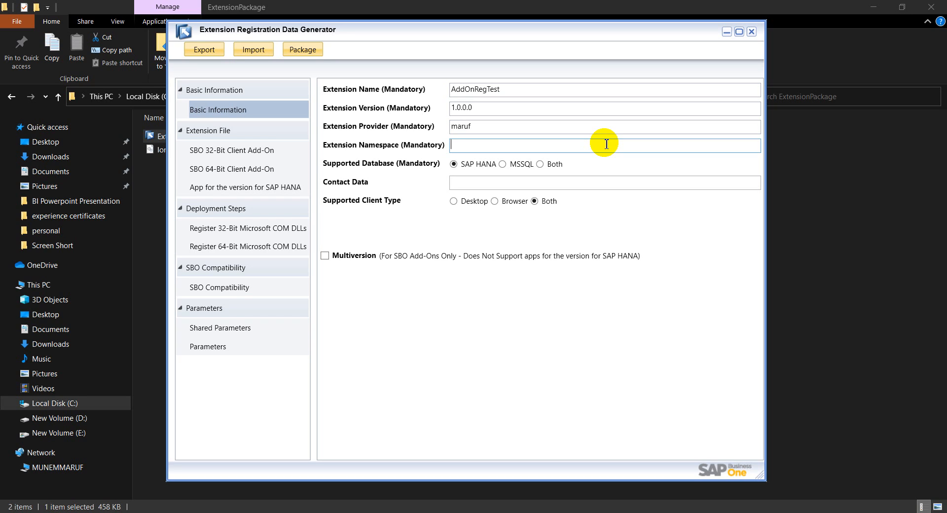
# Step: Set the extension namespace to AddOnRegTest and choose MSSQL as the supported database
pyautogui.doubleClick(488, 89)
pyautogui.click(471, 145)
pyautogui.write('AddOnRegTest')
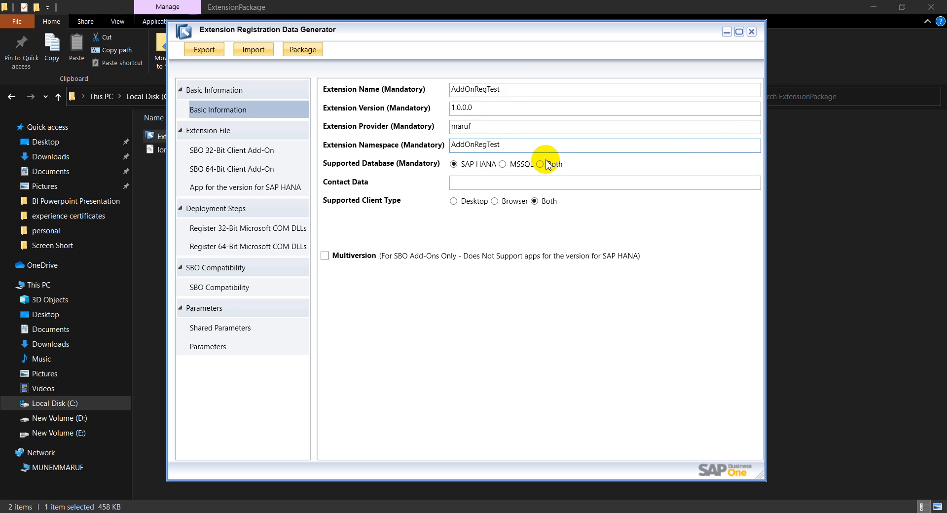
pyautogui.click(460, 183)
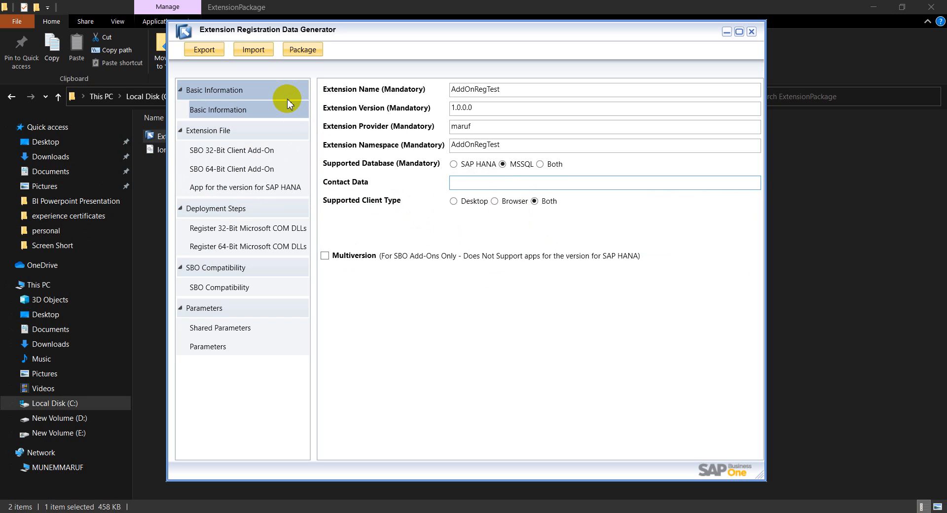
# Step: Package the extension as a ZIP file named AddOnRegTest in the Debug folder and close the generator
pyautogui.click(294, 50)
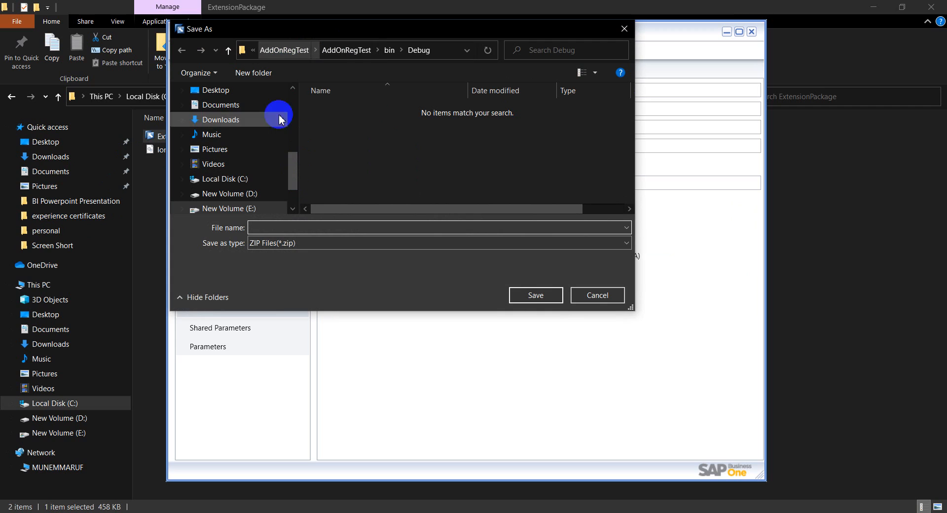
pyautogui.moveTo(292, 155); pyautogui.dragTo(299, 166)
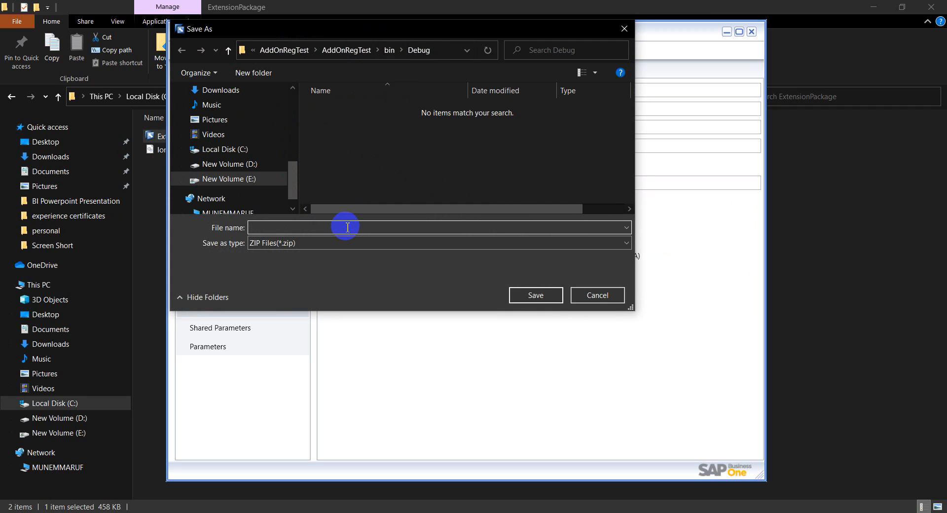
pyautogui.moveTo(400, 29); pyautogui.dragTo(445, 131)
pyautogui.click(507, 89)
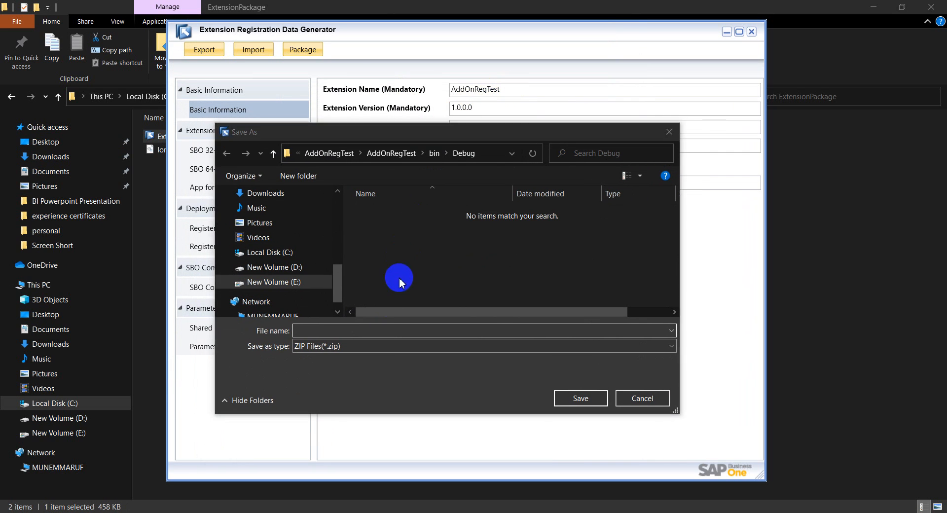
pyautogui.write('Add')
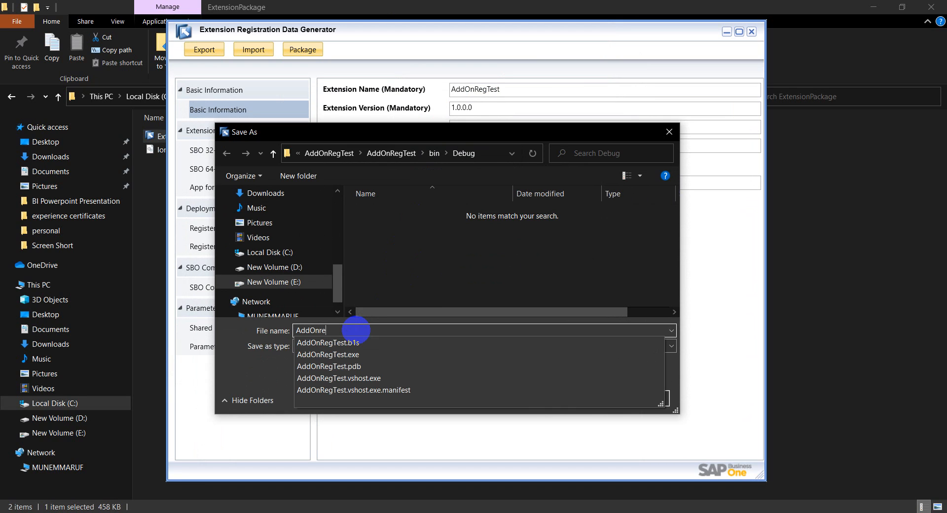
pyautogui.write('OnReg')
pyautogui.click(440, 292)
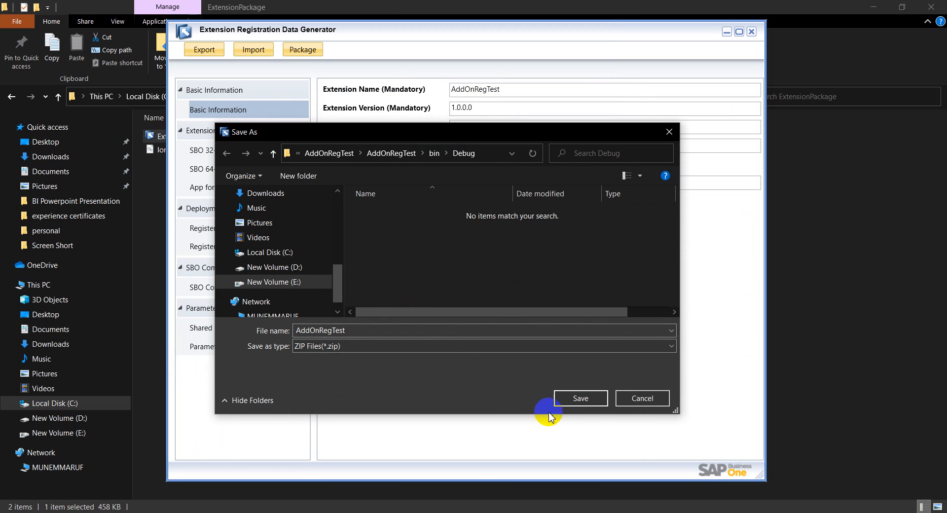
pyautogui.click(599, 401)
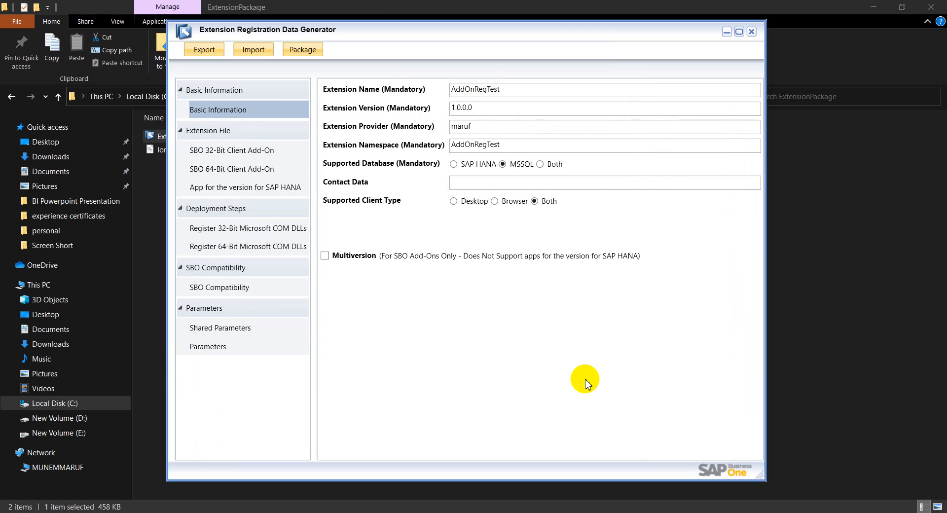
pyautogui.click(568, 290)
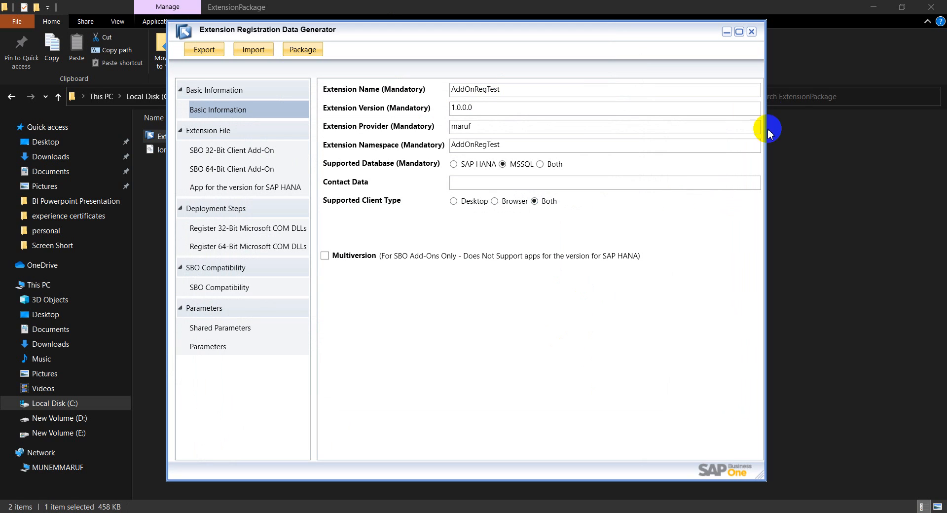
pyautogui.click(750, 33)
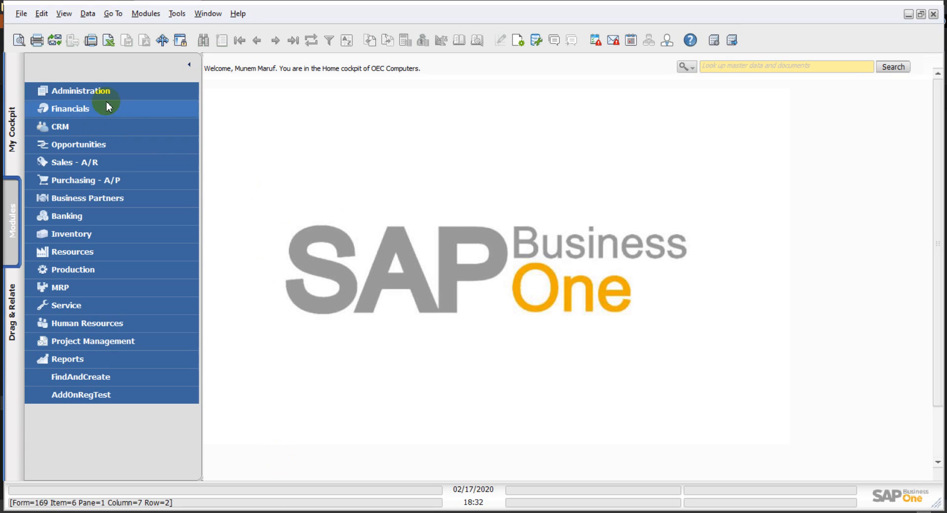
# Step: In SAP Business One, open Add-On Administration and go to the management of extensions for lightweight deployment
pyautogui.click(96, 90)
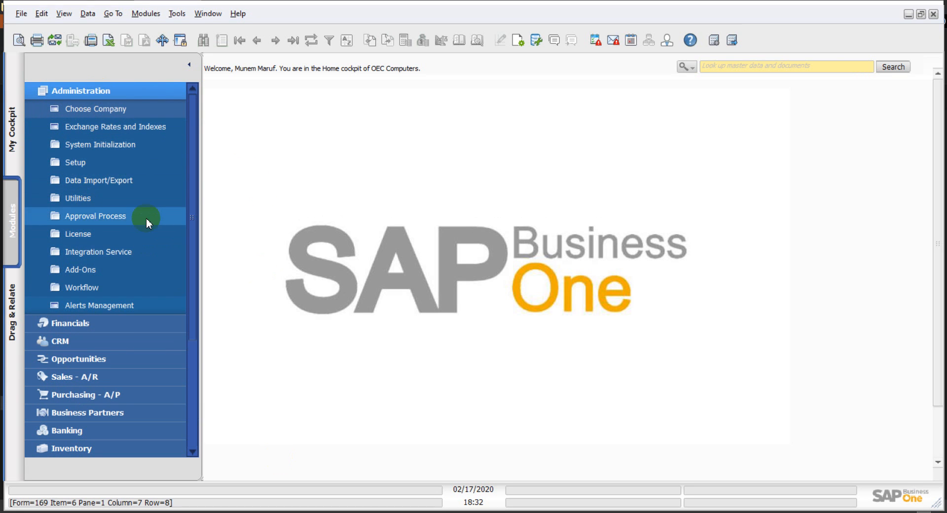
pyautogui.click(126, 270)
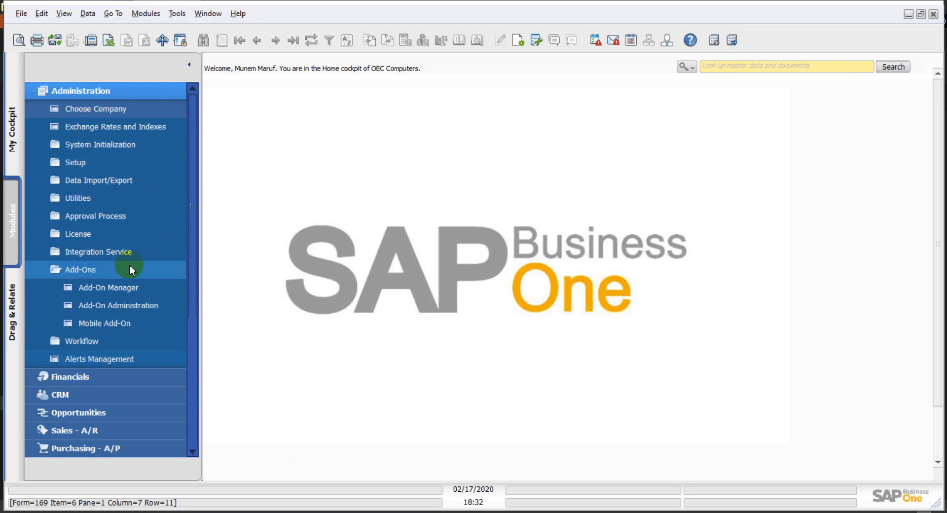
pyautogui.click(123, 306)
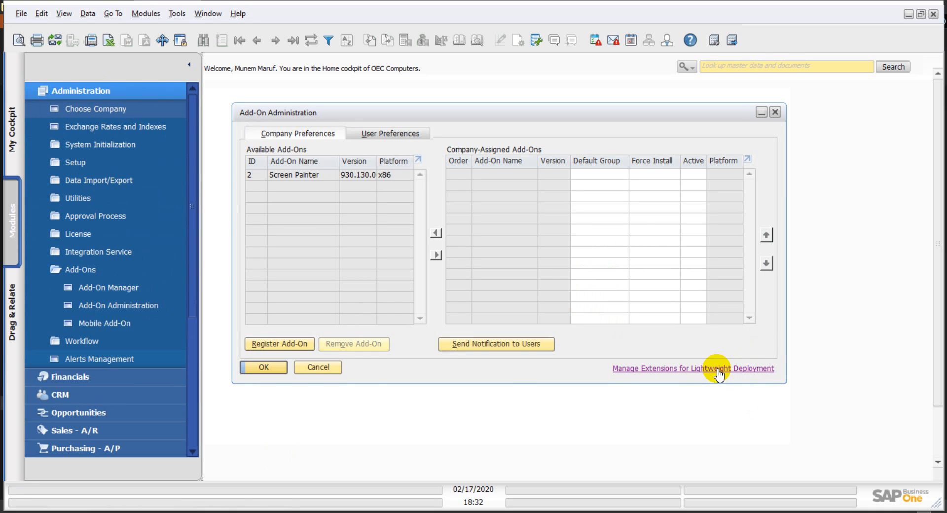
pyautogui.click(636, 370)
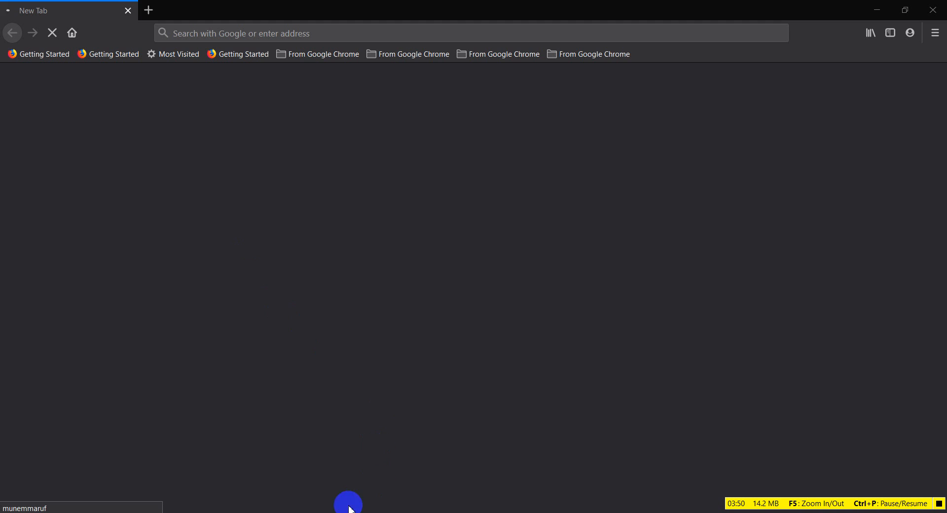
pyautogui.click(351, 459)
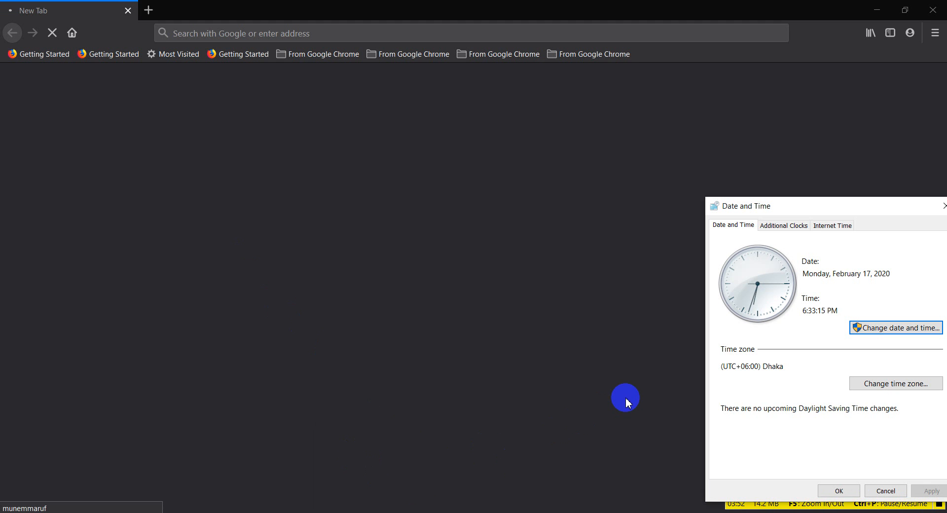
pyautogui.moveTo(751, 205); pyautogui.dragTo(683, 166)
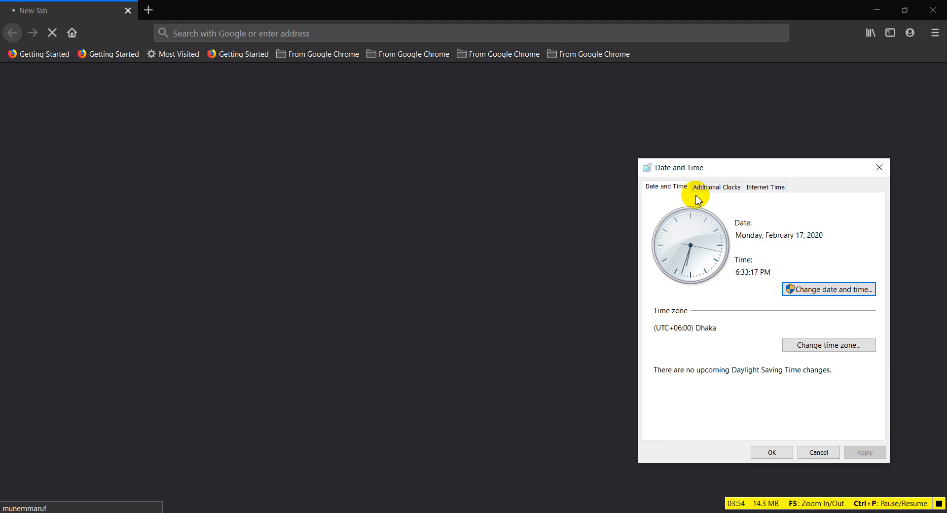
pyautogui.click(763, 193)
pyautogui.click(660, 187)
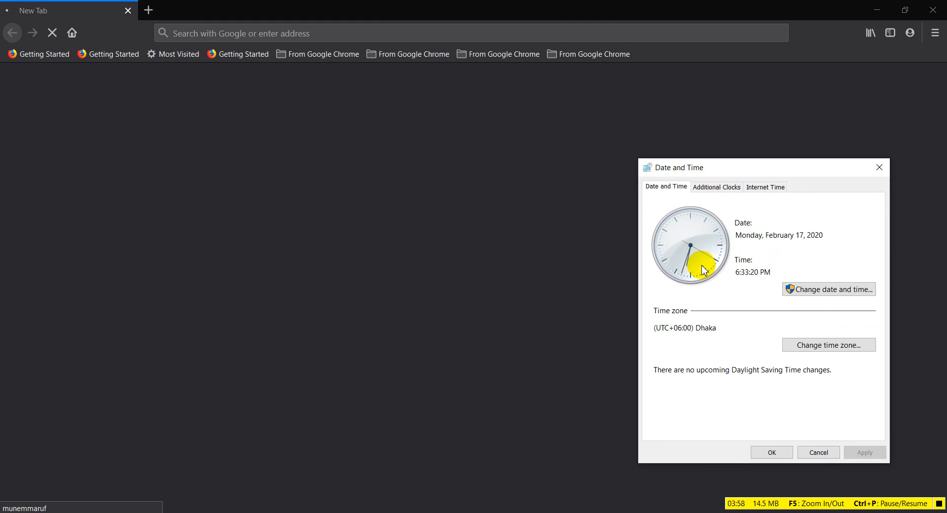
pyautogui.click(833, 300)
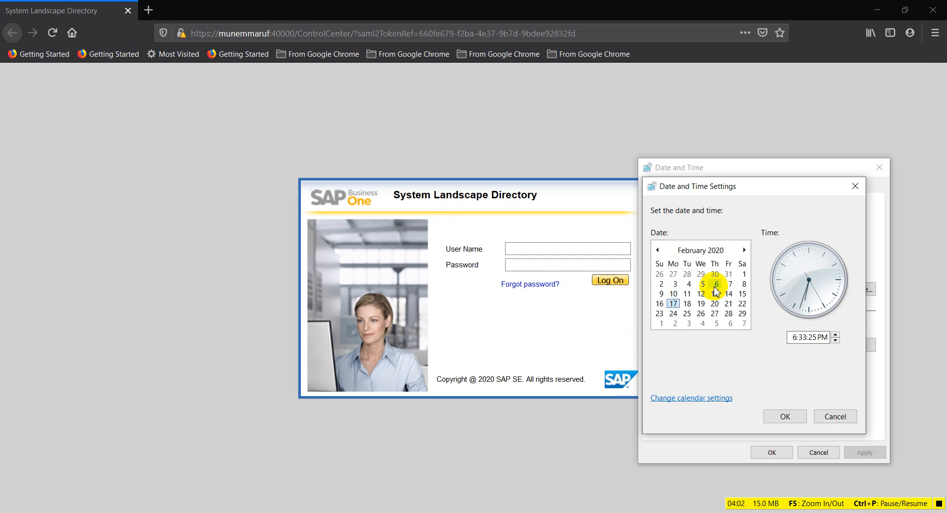
pyautogui.click(832, 415)
pyautogui.click(492, 120)
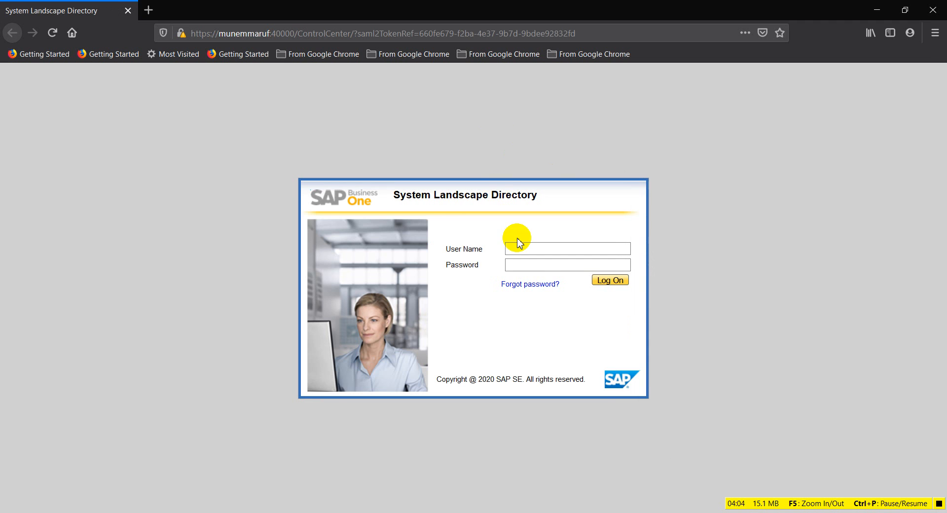
# Step: Try to log on to the System Landscape Directory as B1SiteUser with the account password
pyautogui.click(531, 249)
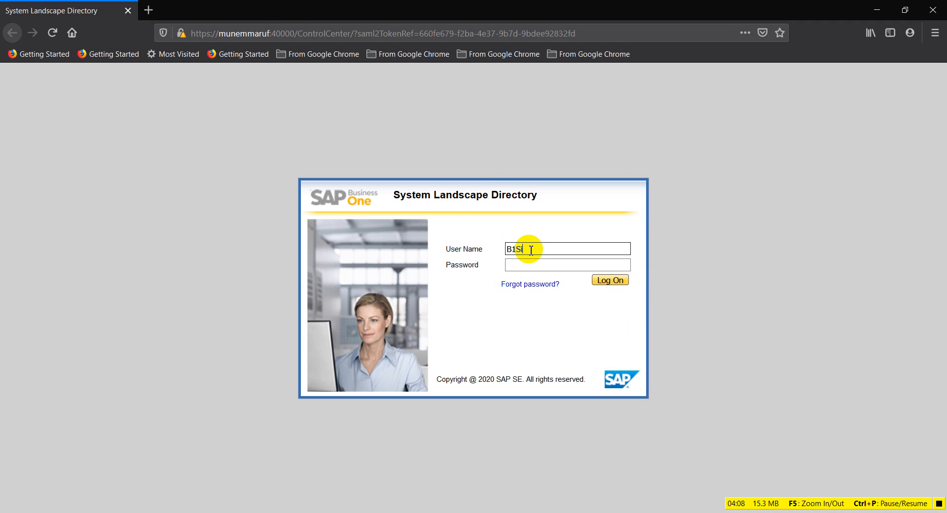
pyautogui.press('Tab')
pyautogui.write('**')
pyautogui.click(610, 280)
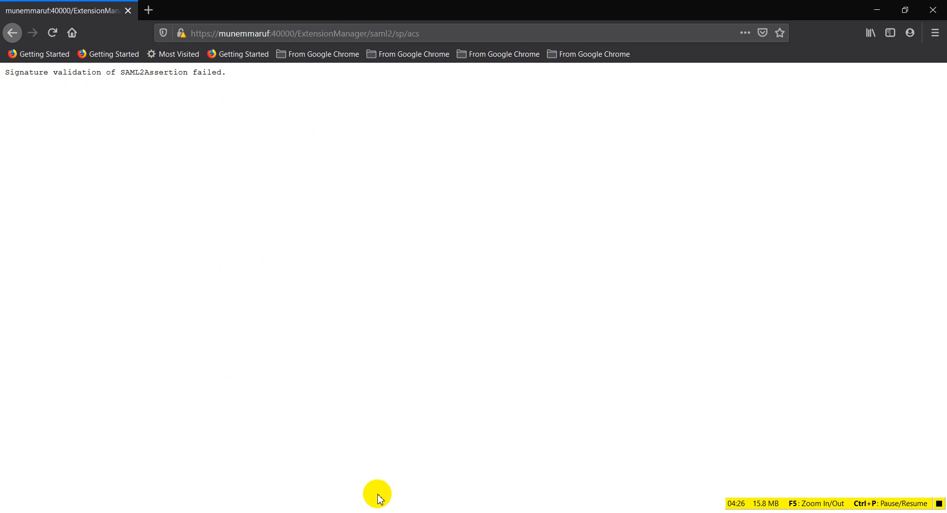
# Step: Reopen the lightweight deployment extension management from Add-On Administration and log on as B1SiteUser with the account password
pyautogui.hotkey('alt', 'Tab')
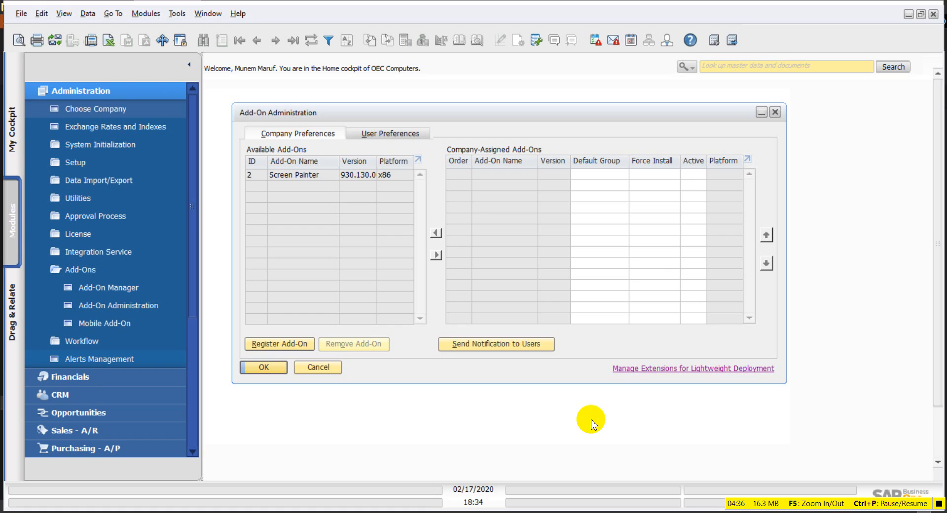
pyautogui.click(649, 369)
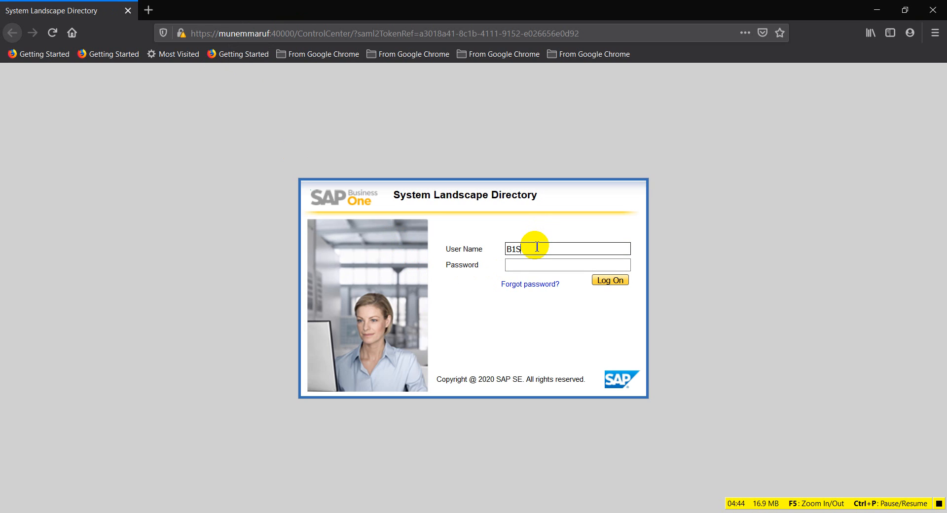
pyautogui.write('••')
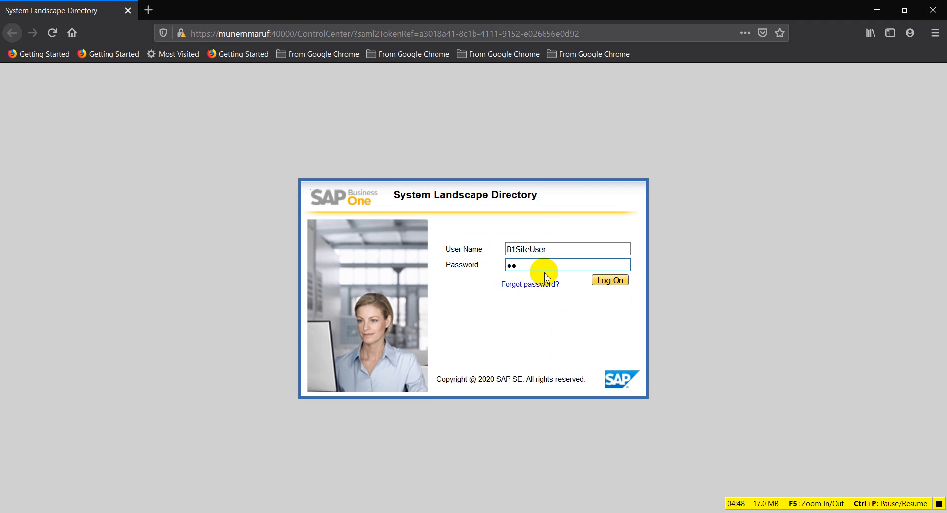
pyautogui.click(611, 281)
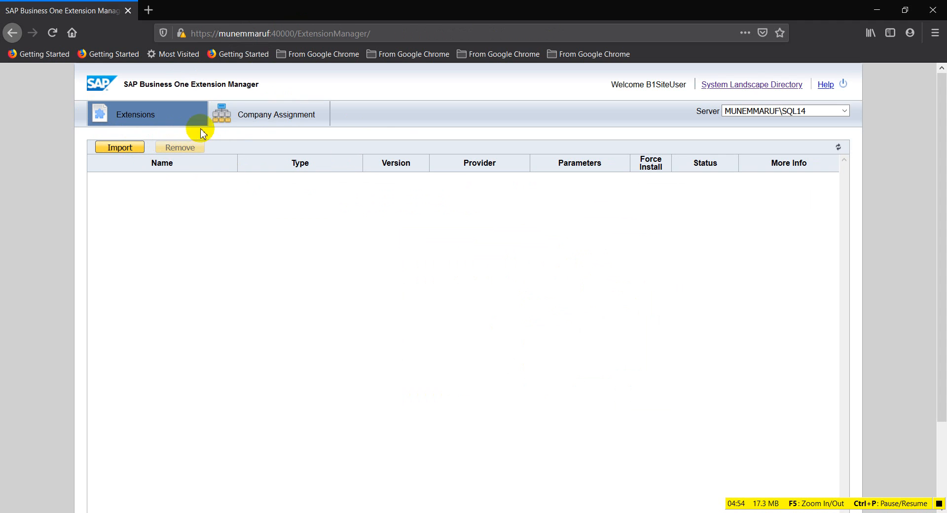
# Step: Start importing an extension and browse for its package up to the Personal Projects folder
pyautogui.click(124, 150)
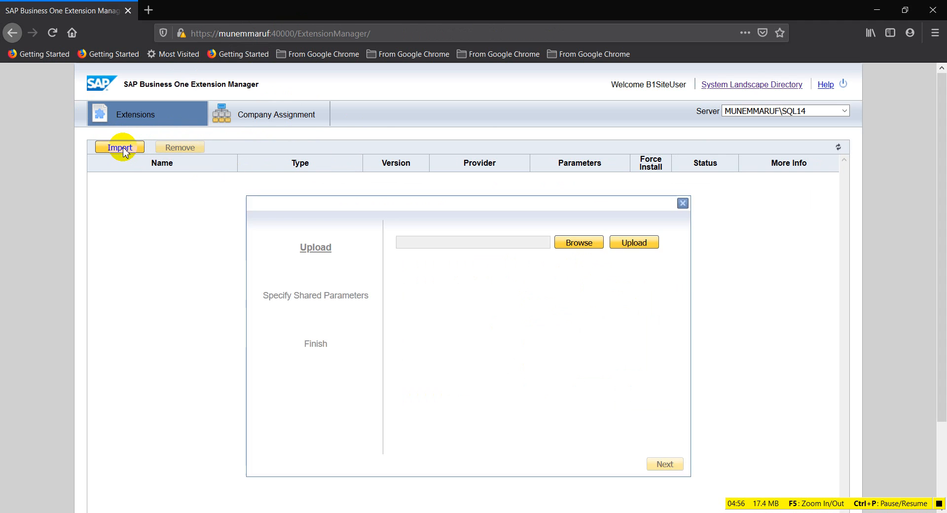
pyautogui.click(579, 245)
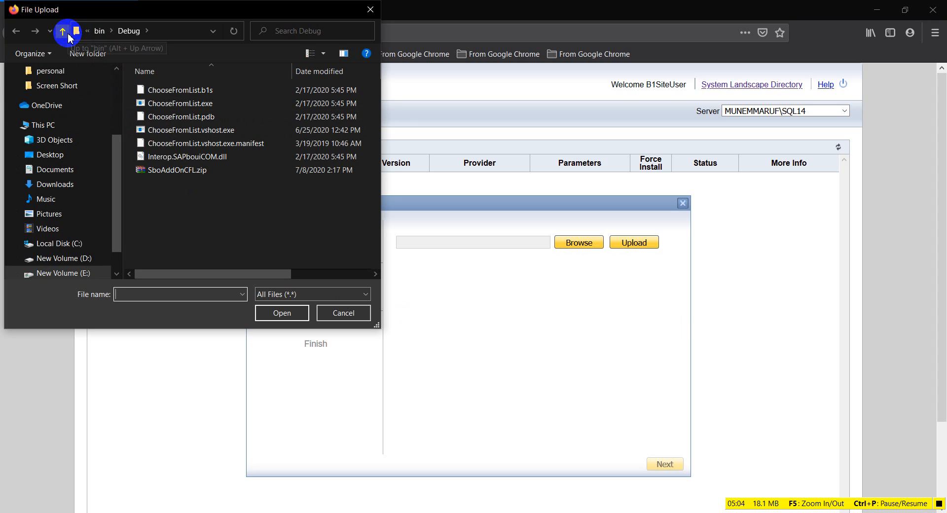
pyautogui.click(63, 31)
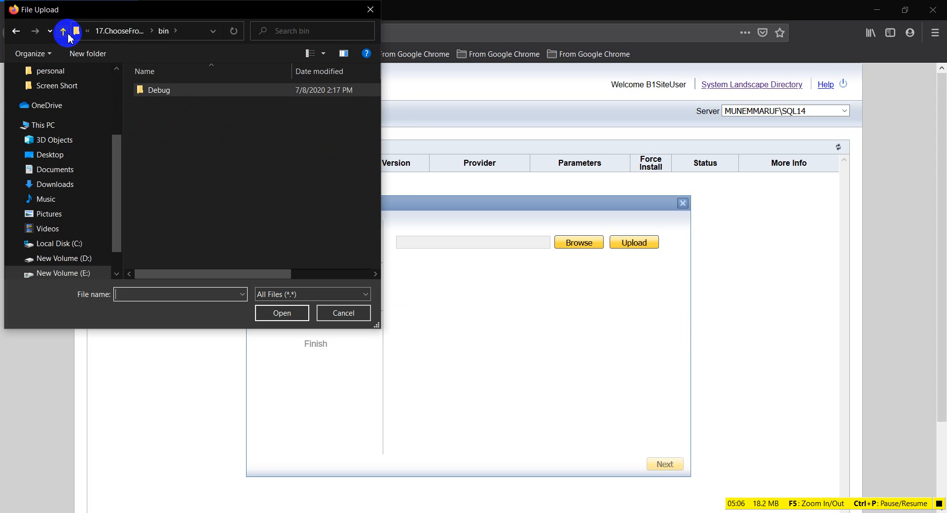
pyautogui.click(63, 32)
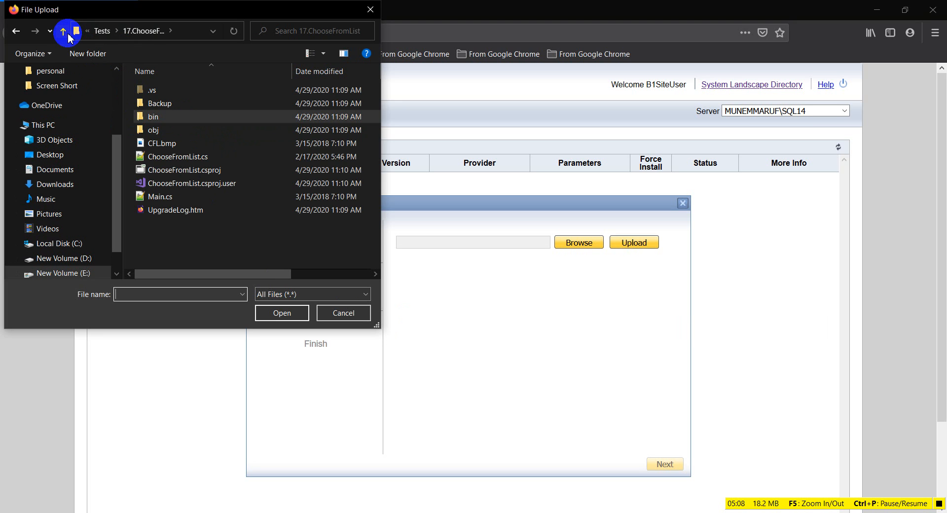
pyautogui.click(64, 32)
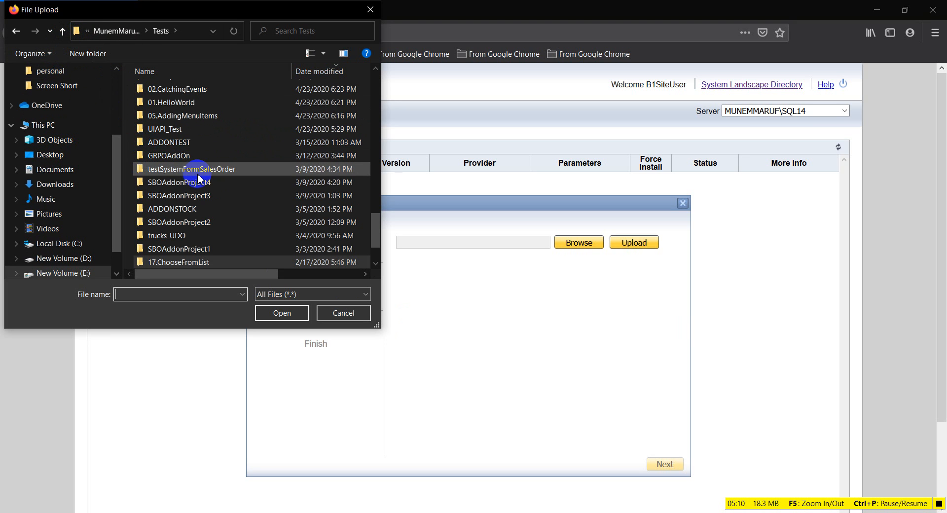
pyautogui.scroll(10, 200, 180)
pyautogui.scroll(-5, 197, 179)
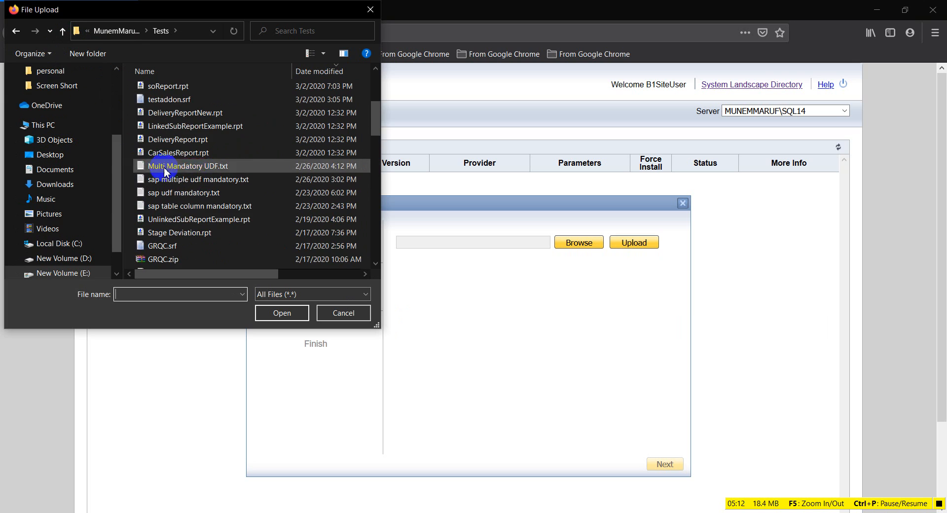
pyautogui.click(64, 70)
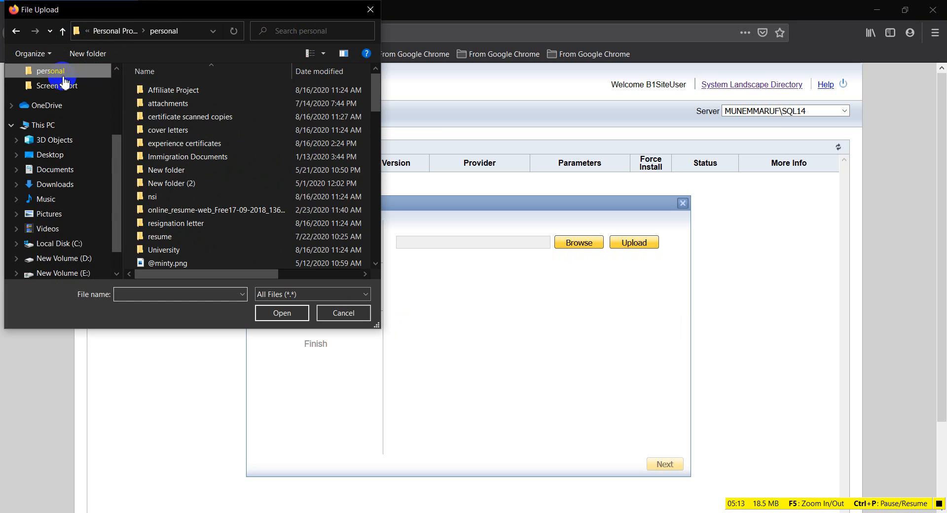
pyautogui.click(107, 31)
pyautogui.scroll(-4, 228, 189)
pyautogui.scroll(-7, 227, 189)
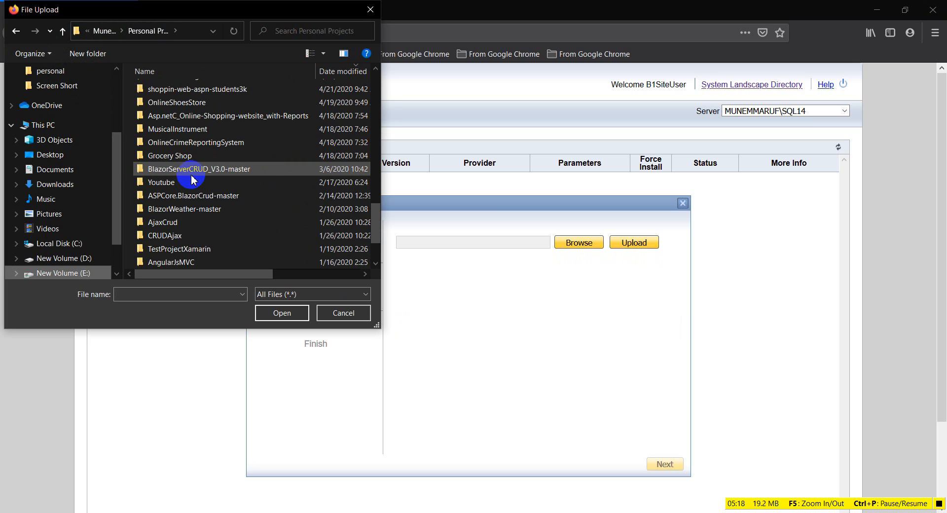
# Step: Choose AddOnRegTest.zip from the bin output of the AddOnRegTest project inside the Youtube folder
pyautogui.click(181, 184)
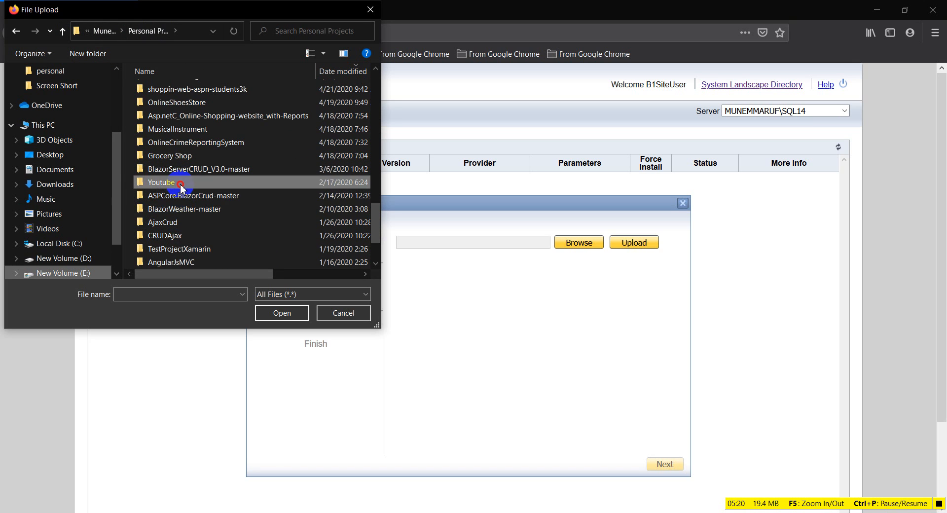
pyautogui.doubleClick(180, 185)
pyautogui.click(183, 92)
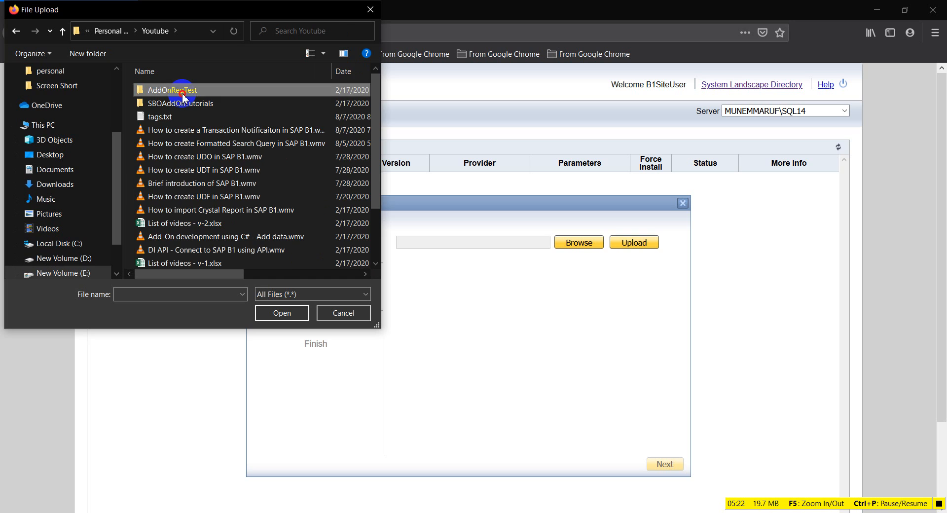
pyautogui.doubleClick(183, 94)
pyautogui.doubleClick(176, 104)
pyautogui.click(174, 94)
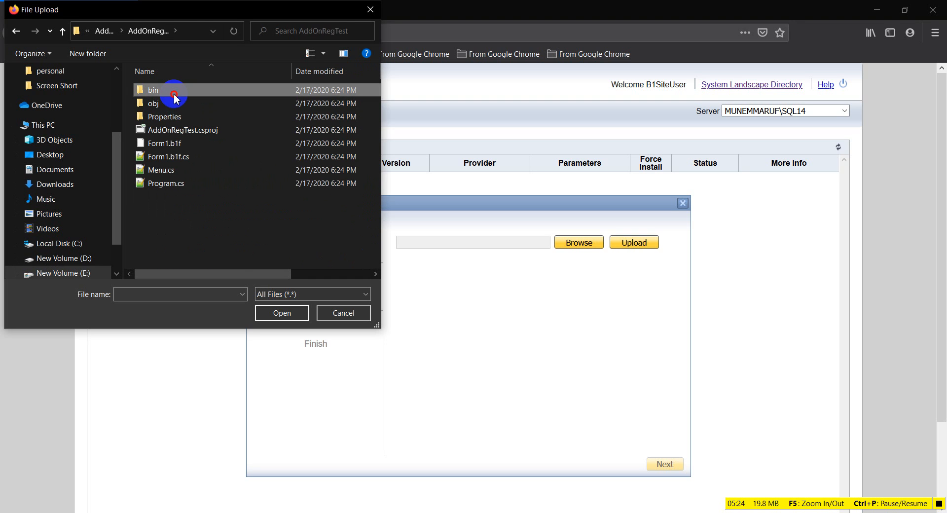
pyautogui.doubleClick(174, 94)
pyautogui.doubleClick(173, 93)
pyautogui.doubleClick(174, 157)
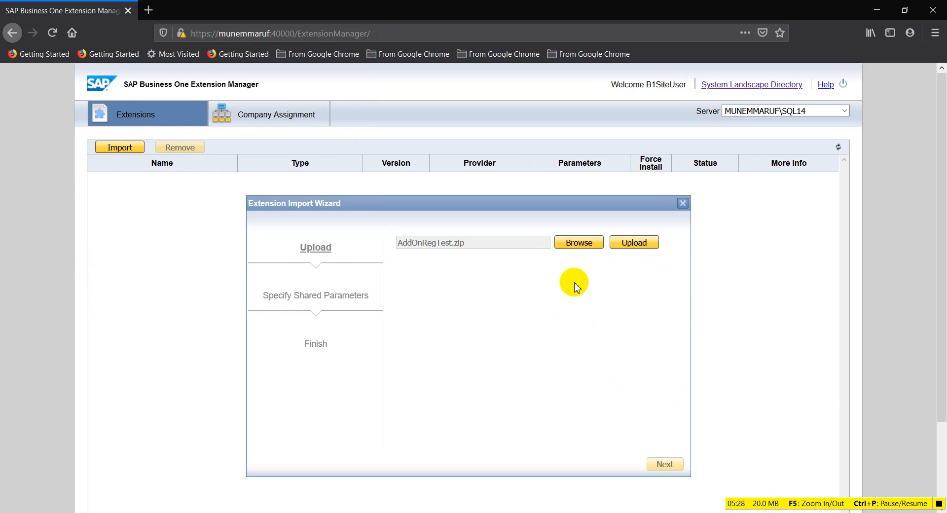
# Step: Upload the selected package and finish the import wizard, leaving the shared parameters empty
pyautogui.click(628, 245)
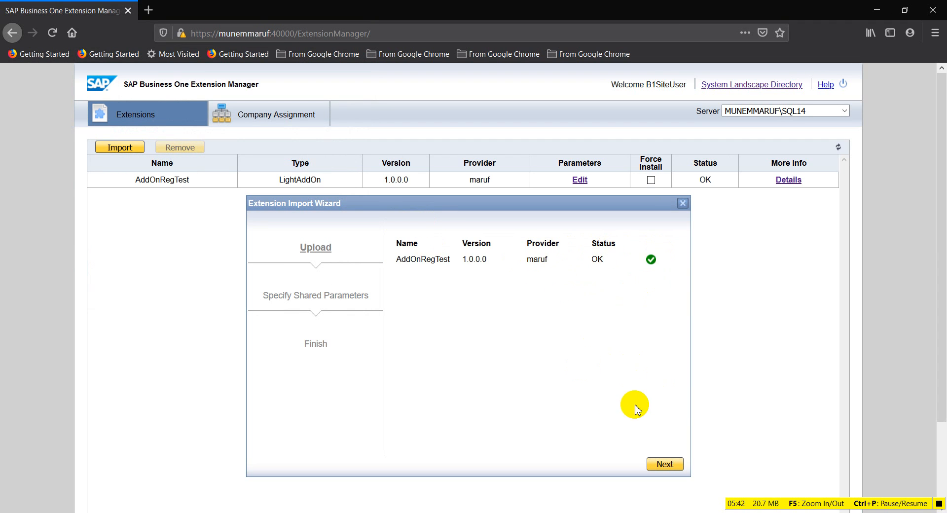
pyautogui.click(664, 464)
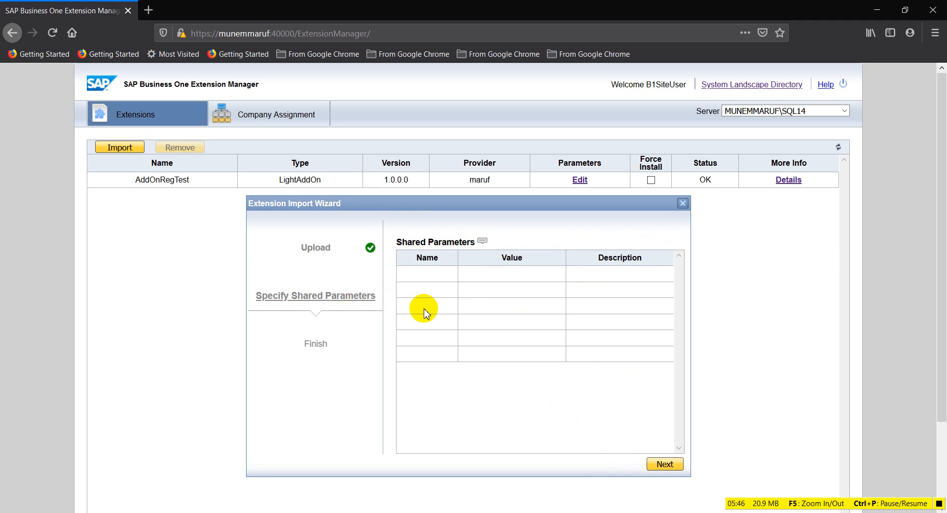
pyautogui.click(665, 463)
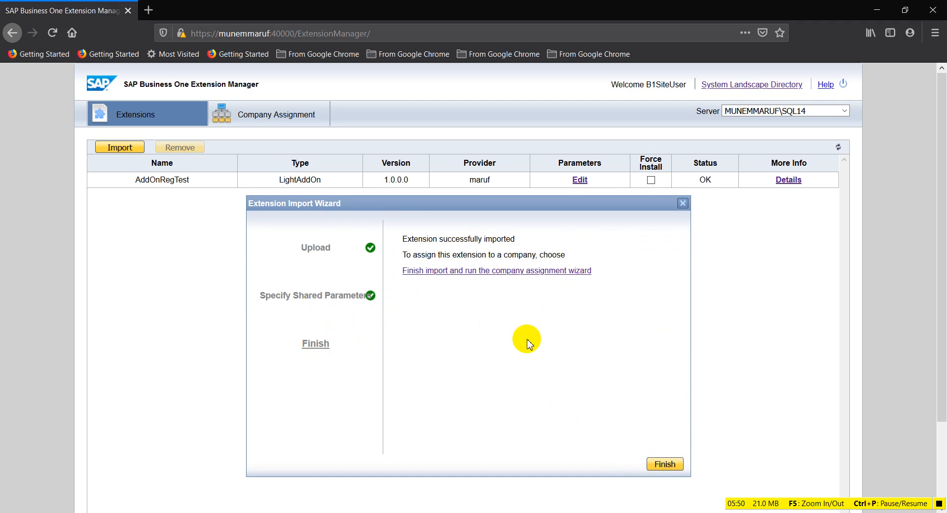
pyautogui.click(659, 466)
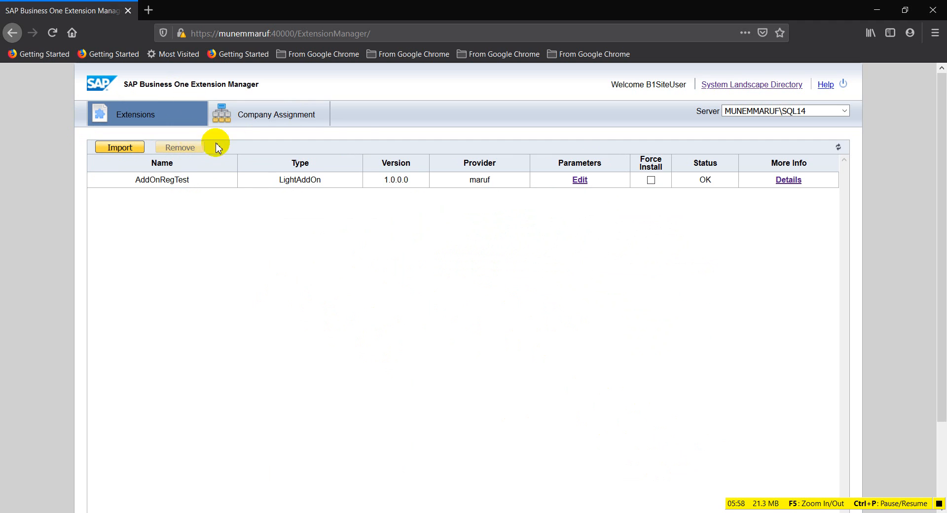
# Step: Start assigning the AddOnRegTest extension to the SBODemoUS company and proceed through the parameters to the startup mode settings
pyautogui.click(269, 127)
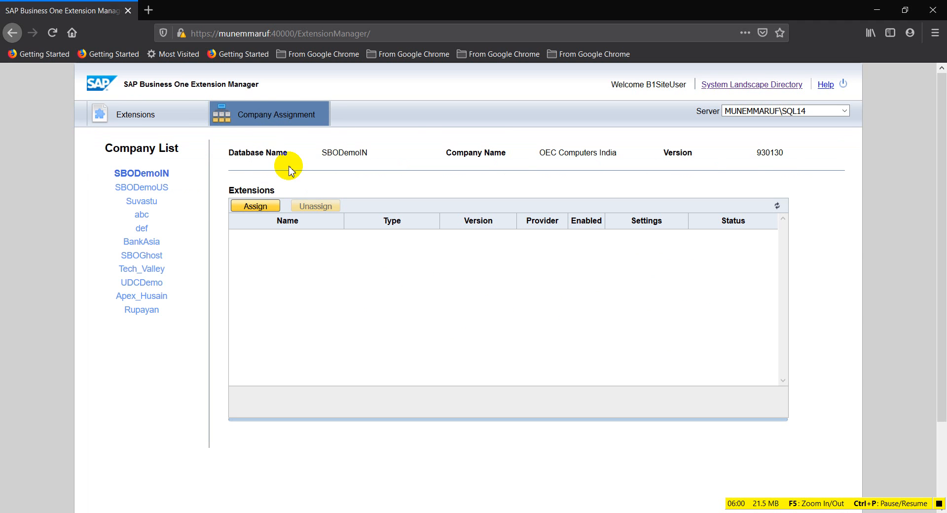
pyautogui.click(148, 189)
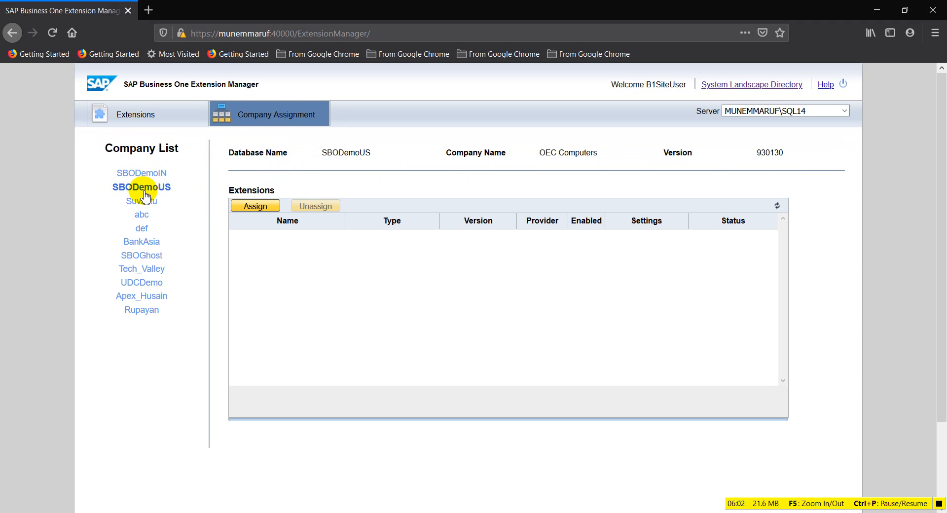
pyautogui.click(266, 208)
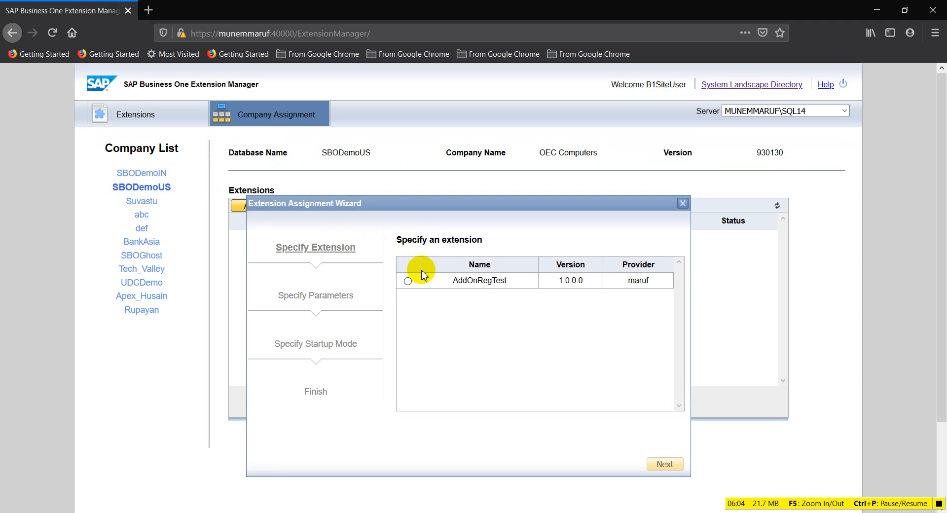
pyautogui.click(408, 281)
pyautogui.click(664, 466)
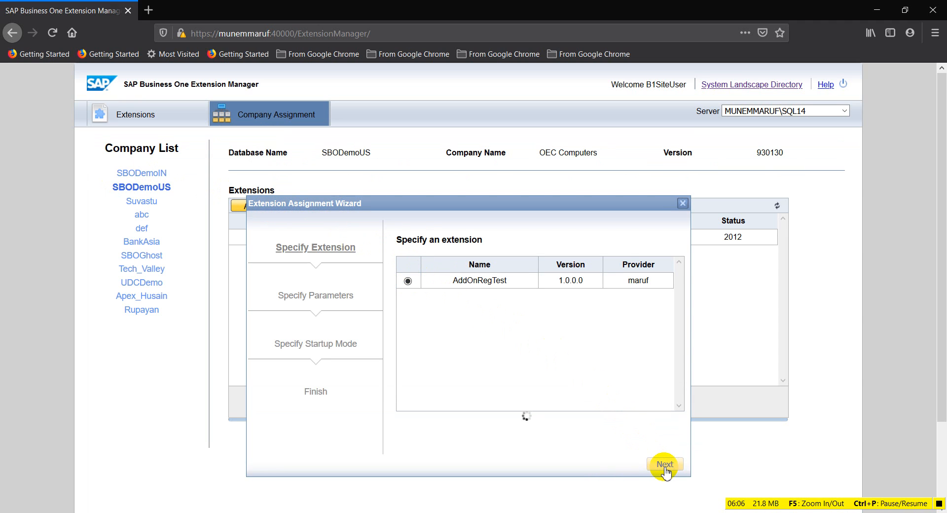
pyautogui.click(665, 464)
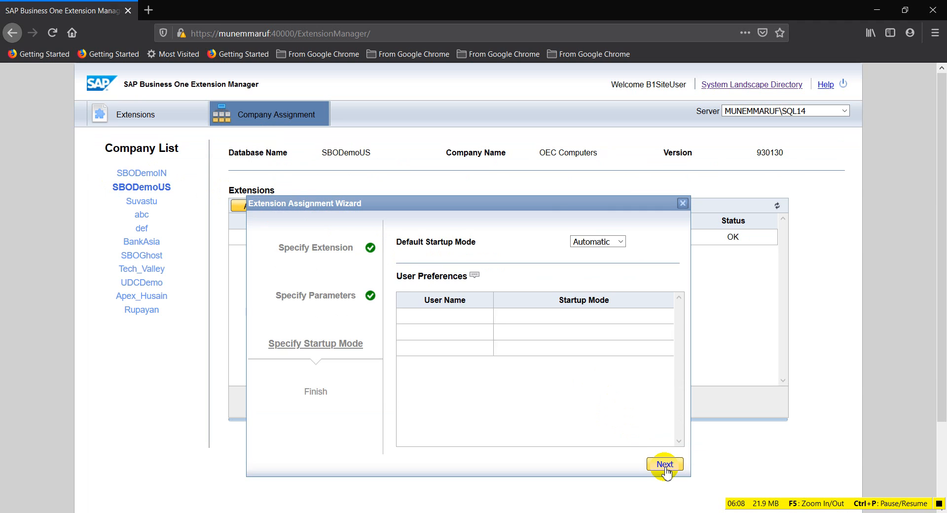
# Step: Set the extension's default startup mode to Automatic and finish the assignment wizard
pyautogui.click(612, 244)
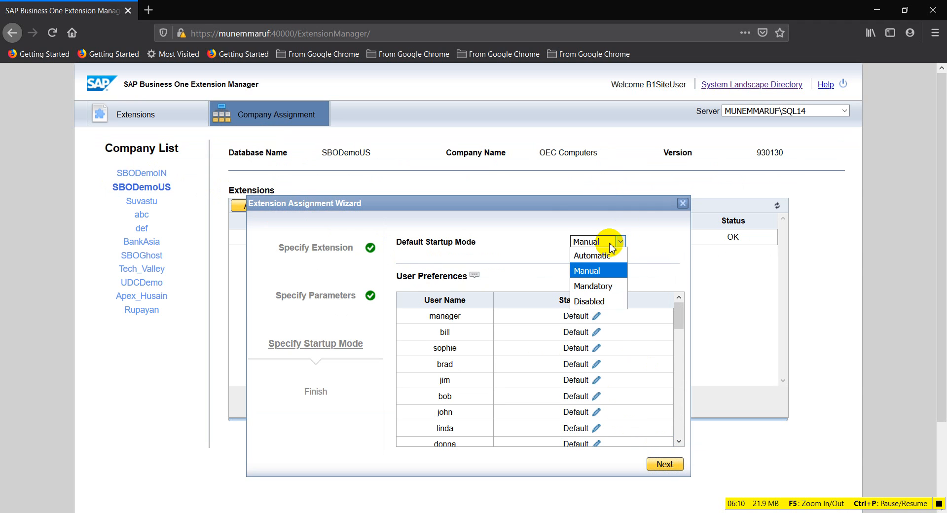
pyautogui.click(589, 256)
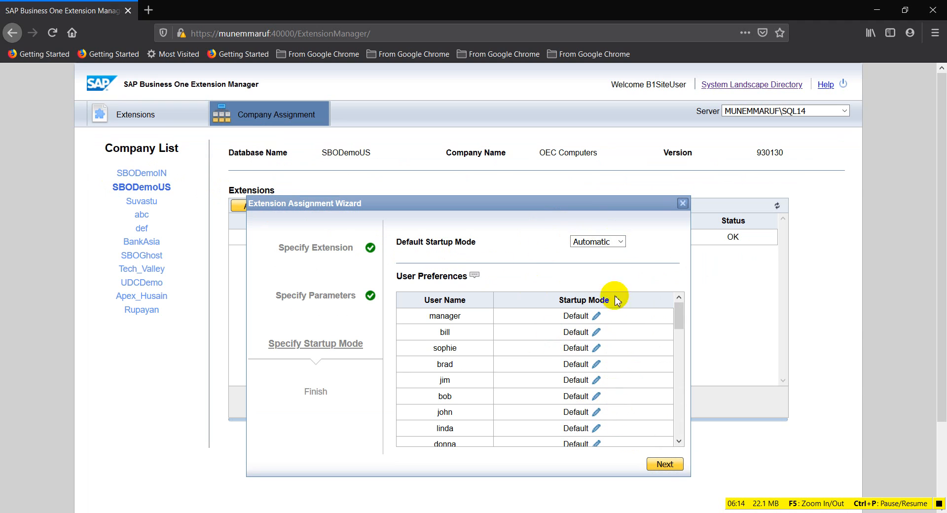
pyautogui.click(660, 468)
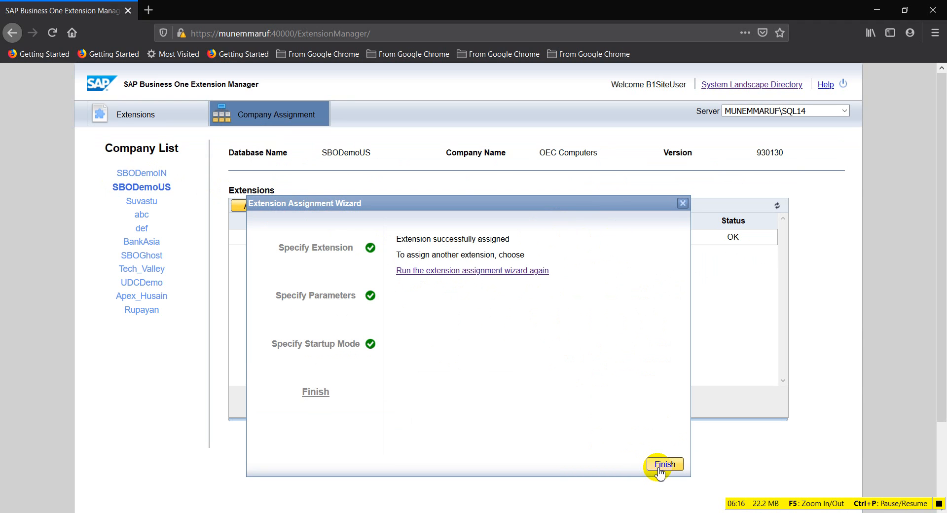
pyautogui.click(660, 466)
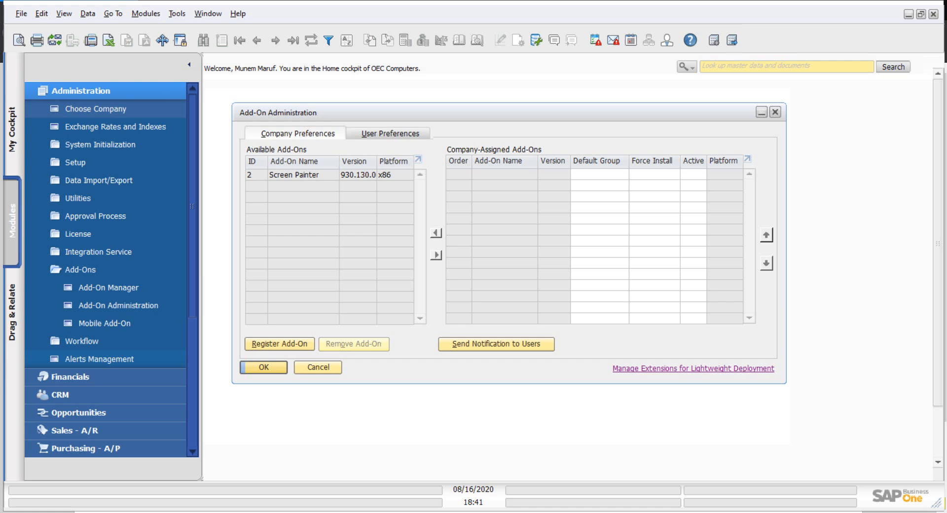
# Step: In SAP Business One, close Add-On Administration, check the installed add-ons in Add-On Manager and close it
pyautogui.click(312, 367)
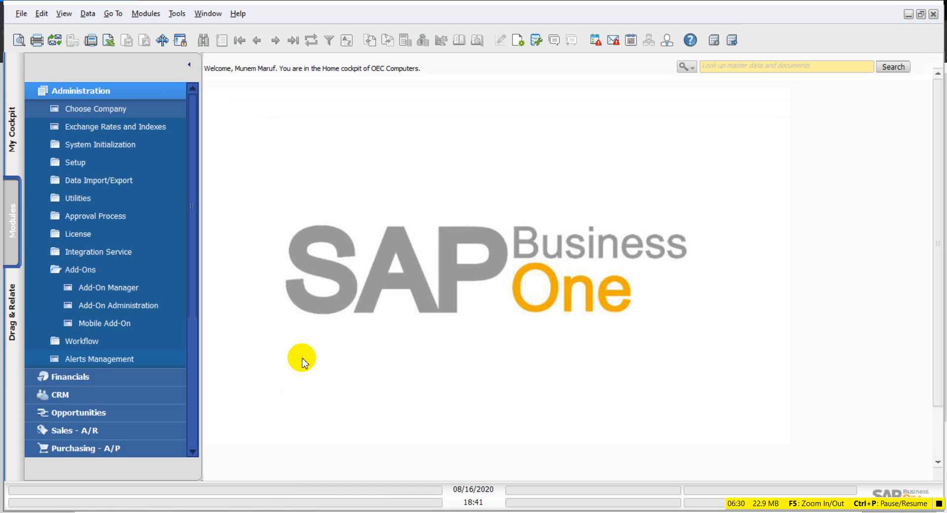
pyautogui.click(139, 295)
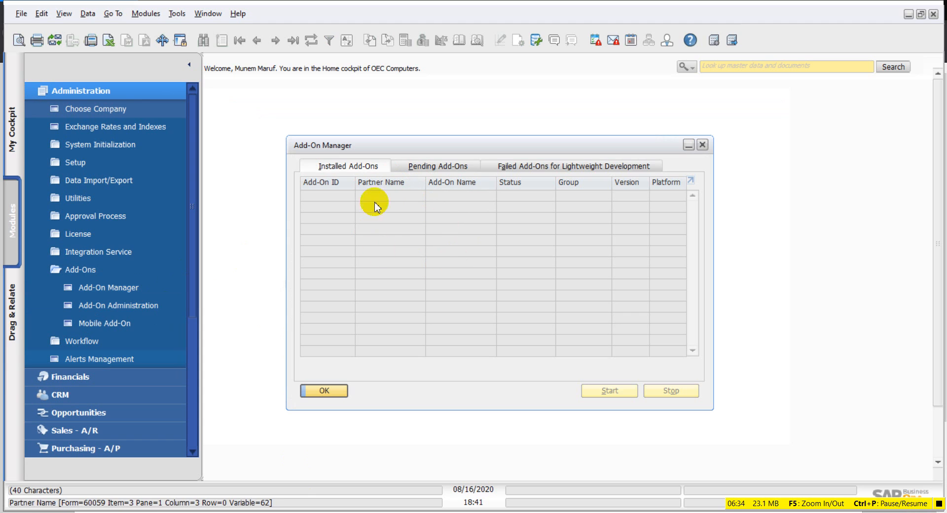
pyautogui.click(702, 144)
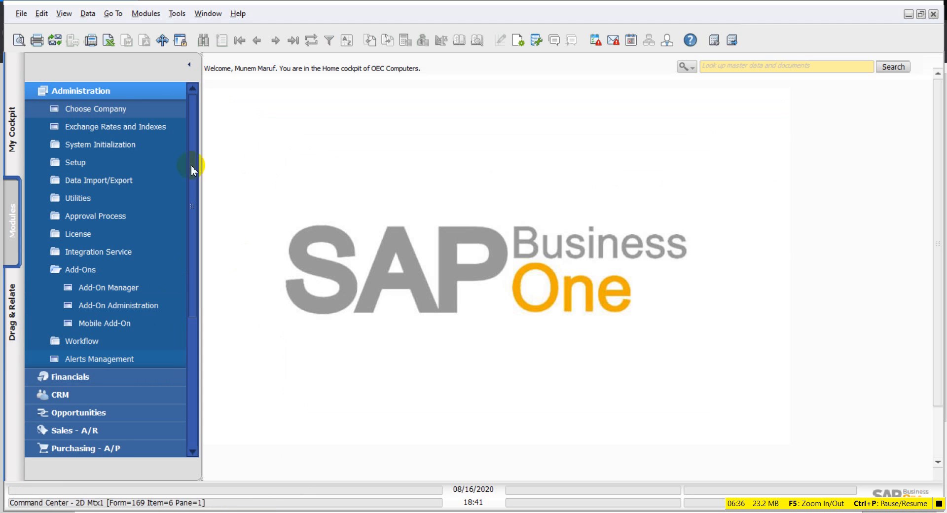
# Step: Reopen the OEC Computers company with database SBODemoUS through Choose Company to reload its add-ons
pyautogui.click(104, 97)
pyautogui.click(103, 96)
pyautogui.click(104, 110)
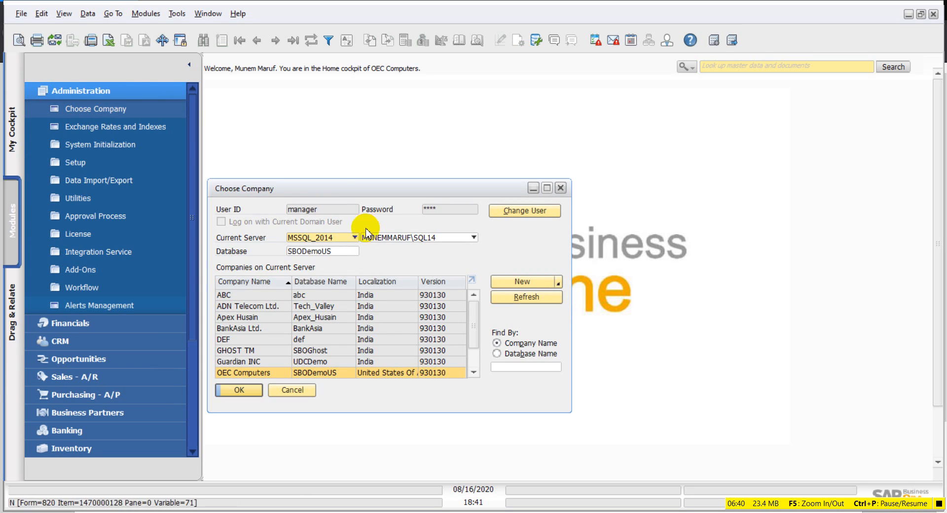
pyautogui.moveTo(438, 190); pyautogui.dragTo(595, 136)
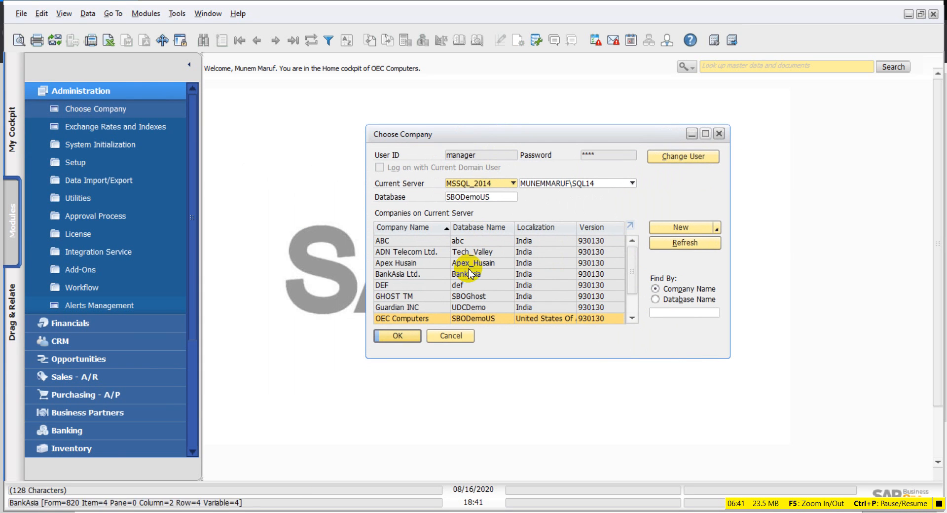
pyautogui.doubleClick(477, 317)
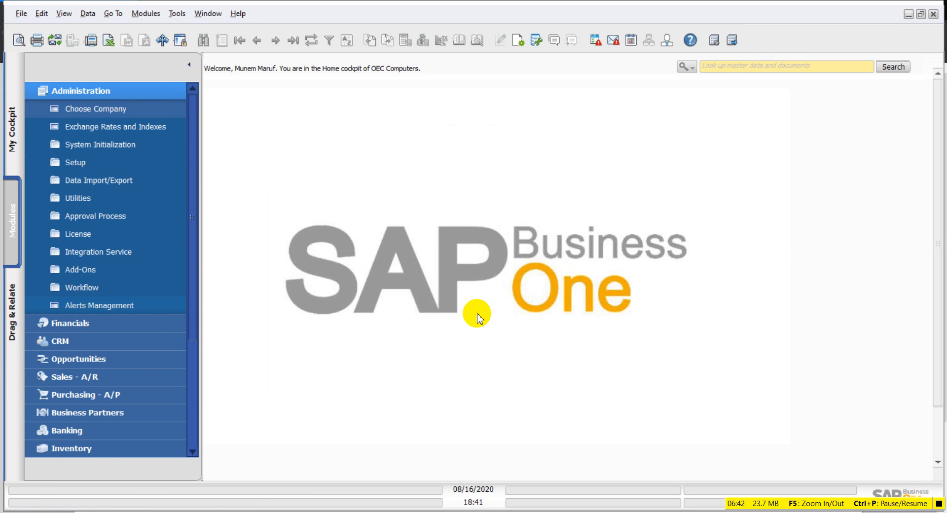
pyautogui.click(127, 109)
pyautogui.scroll(-1, 569, 241)
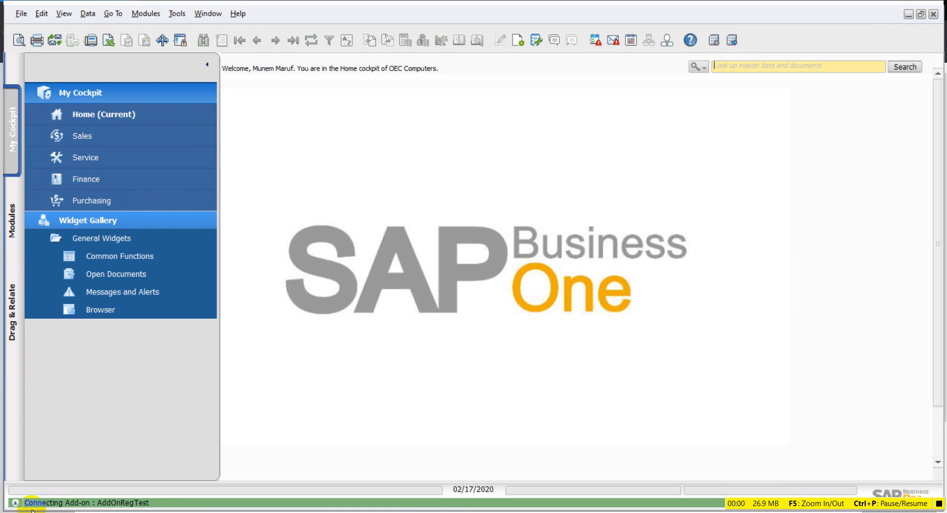
# Step: Open Form1 from the AddOnRegTest module to test the add-on, move and close the form, and collapse the module
pyautogui.click(12, 227)
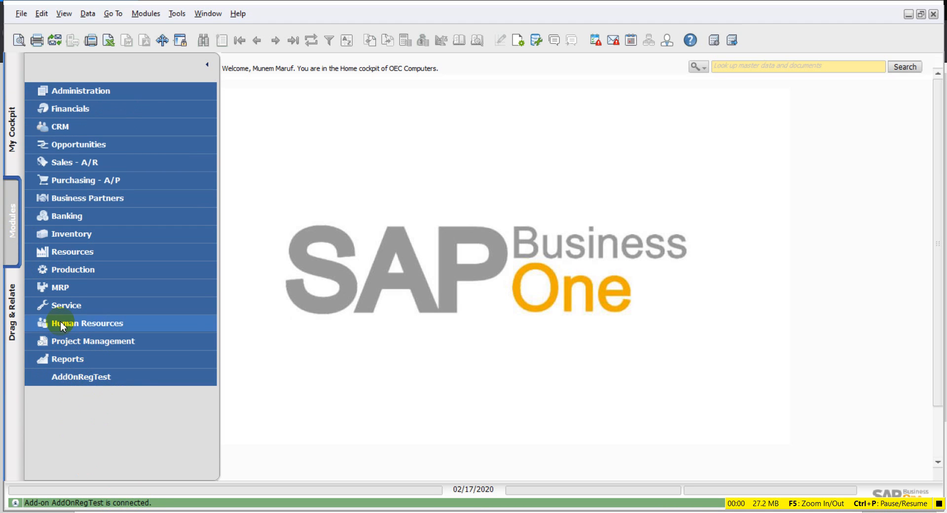
pyautogui.click(79, 378)
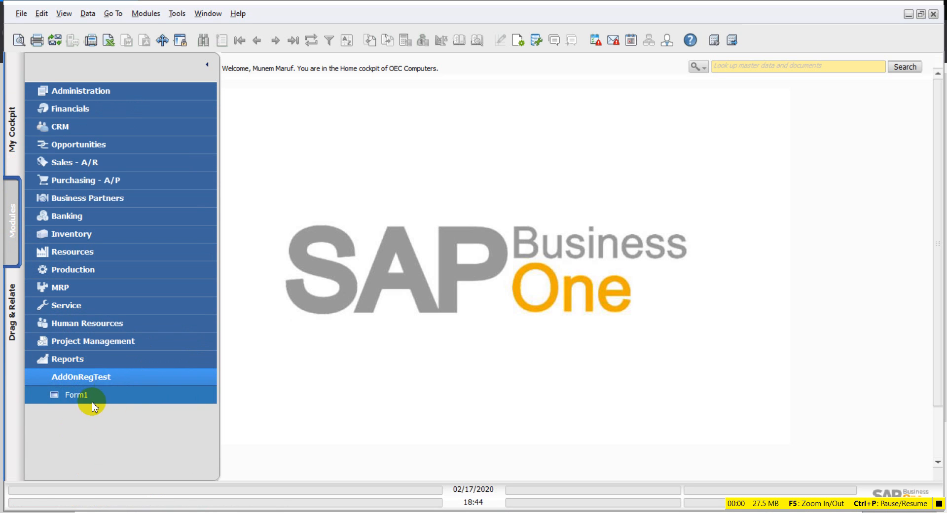
pyautogui.click(79, 395)
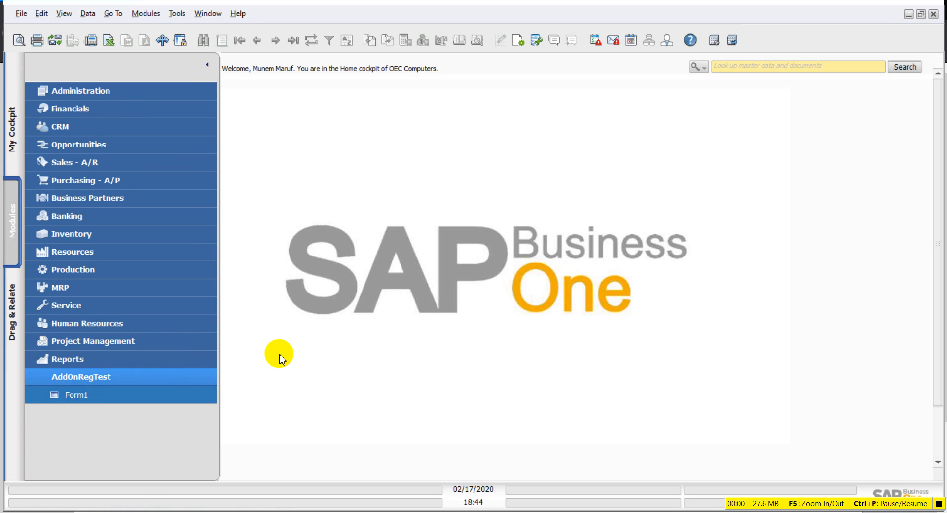
pyautogui.moveTo(66, 72); pyautogui.dragTo(281, 75)
pyautogui.click(412, 74)
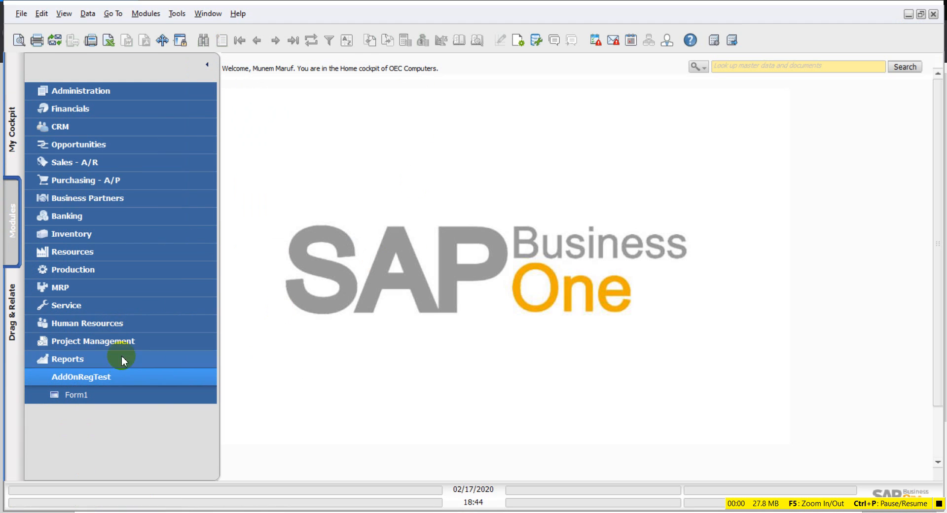
pyautogui.click(108, 377)
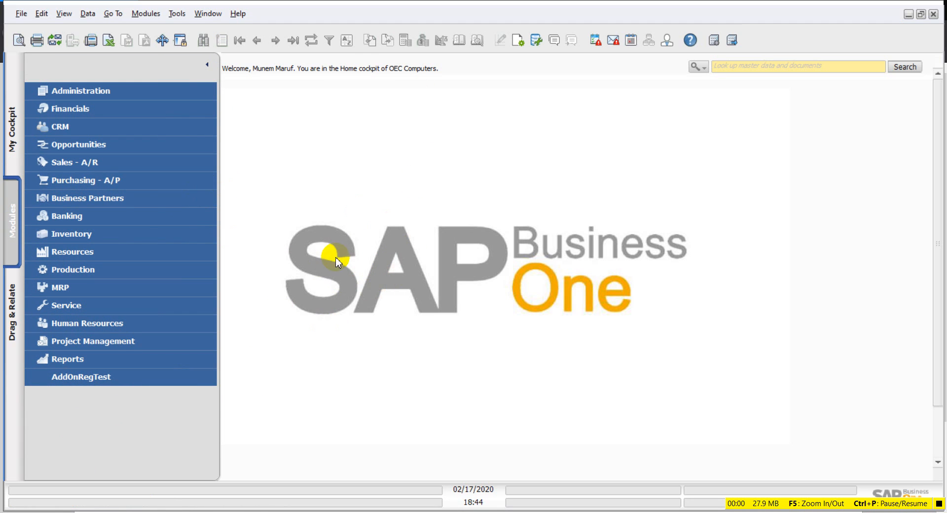